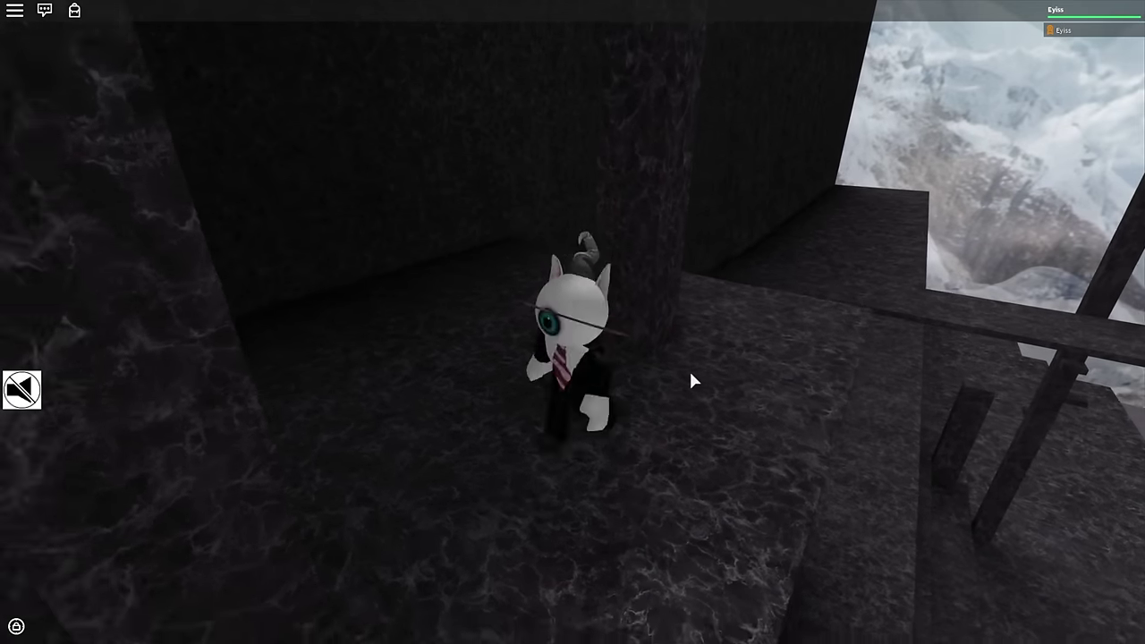
Walk the avatar between the pillars toward the mountain window and back, jumping near the camera
{"action": "key", "text": "s"}
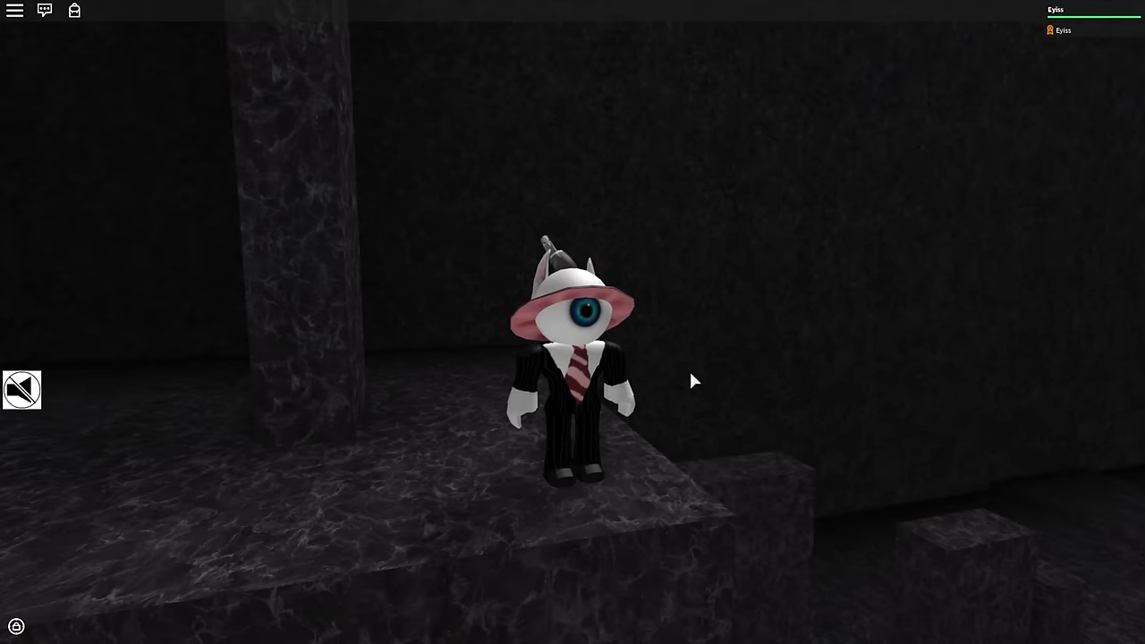
{"action": "key", "text": "w"}
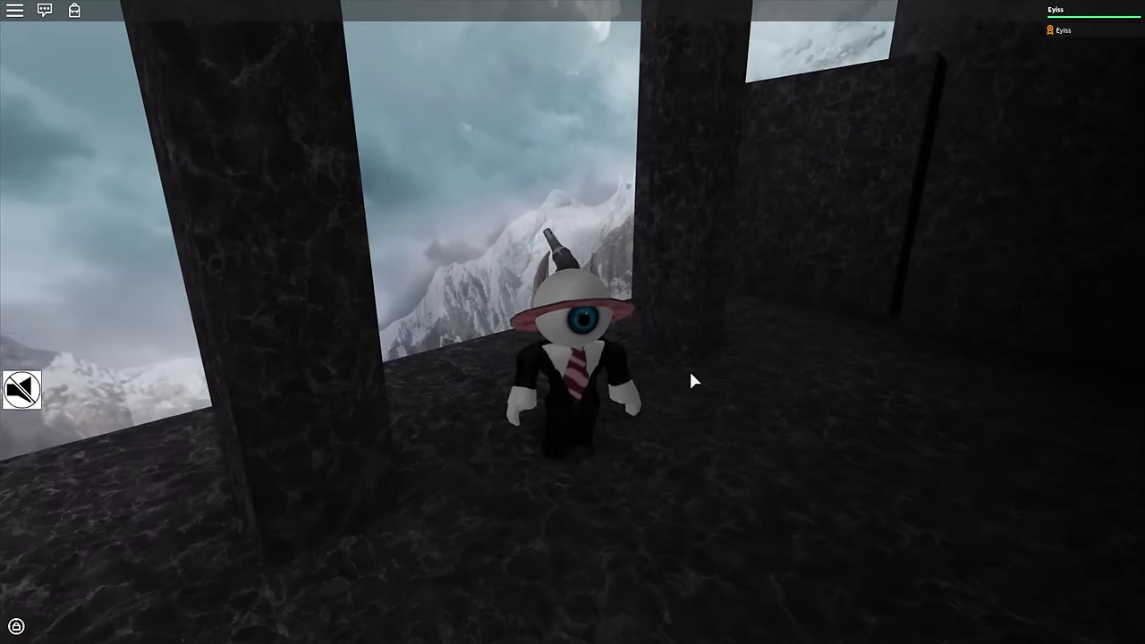
{"action": "key", "text": "a"}
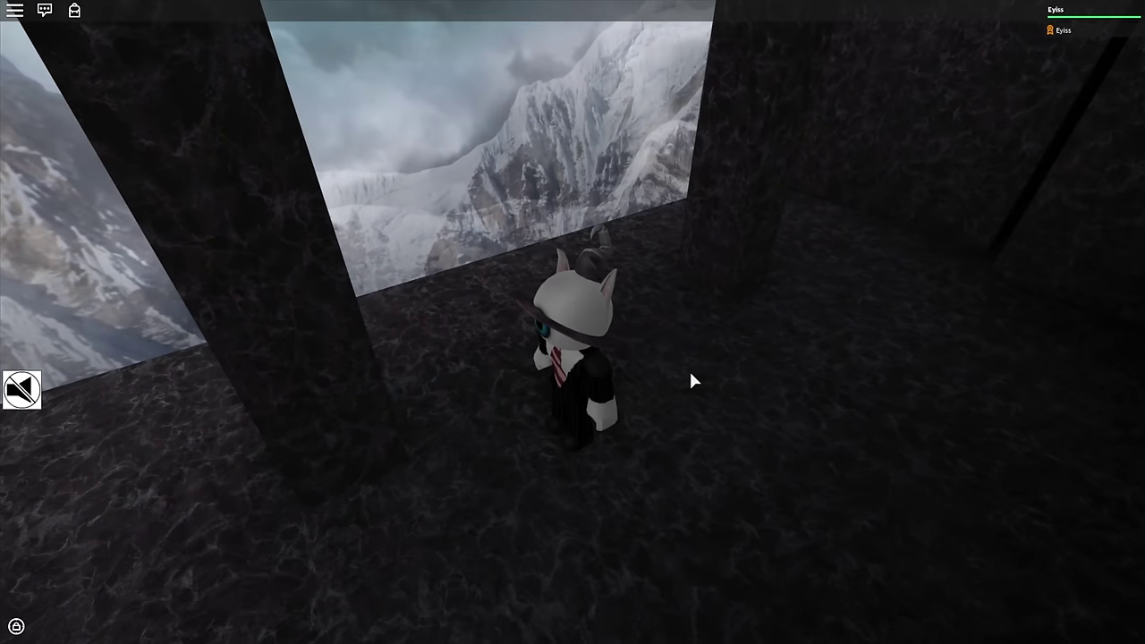
{"action": "key", "text": "s"}
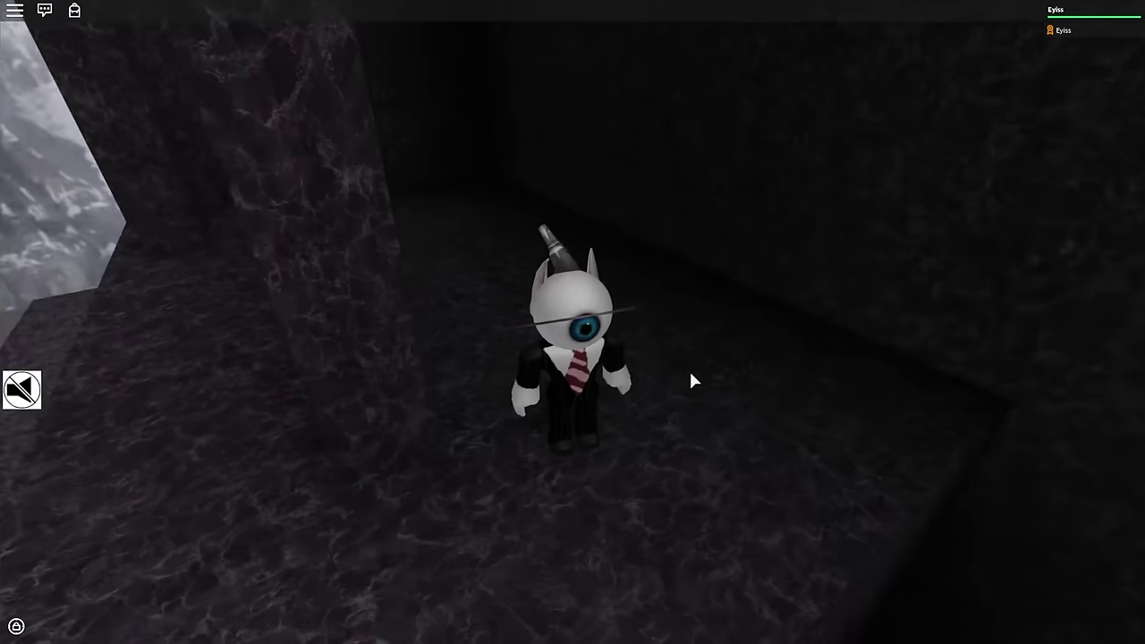
{"action": "key", "text": "w"}
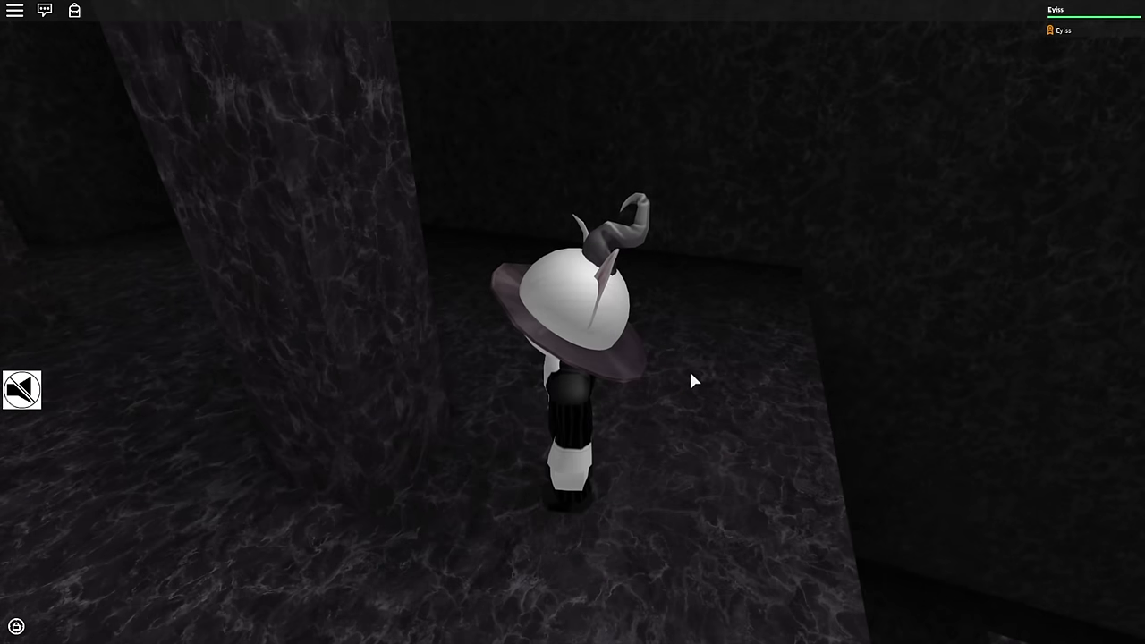
{"action": "key", "text": "s"}
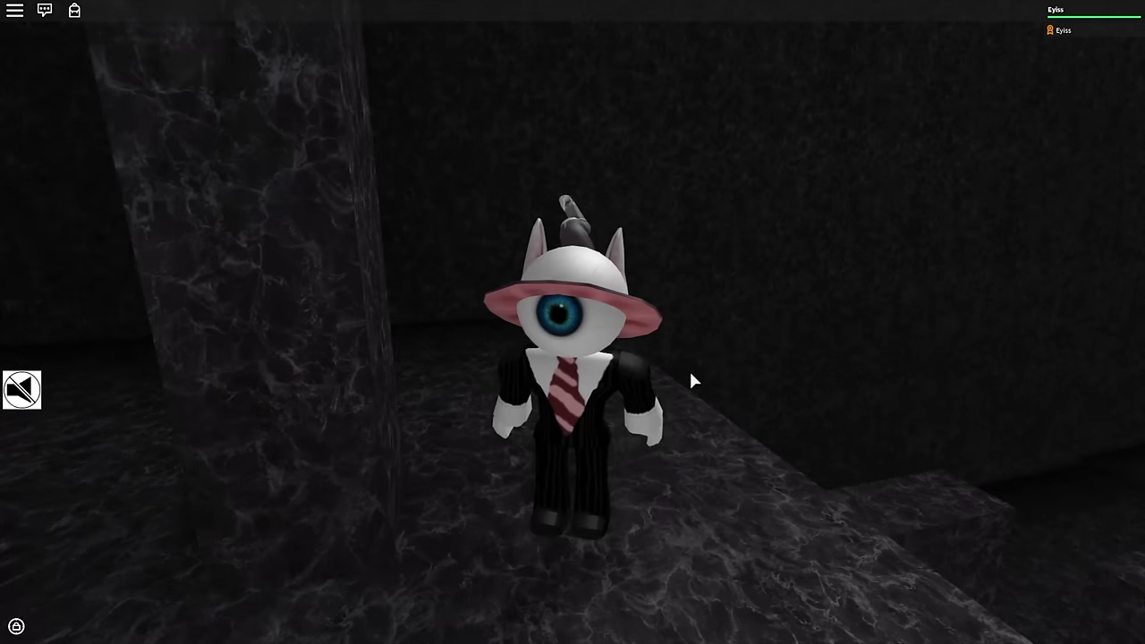
{"action": "key", "text": "w"}
{"action": "key", "text": "s"}
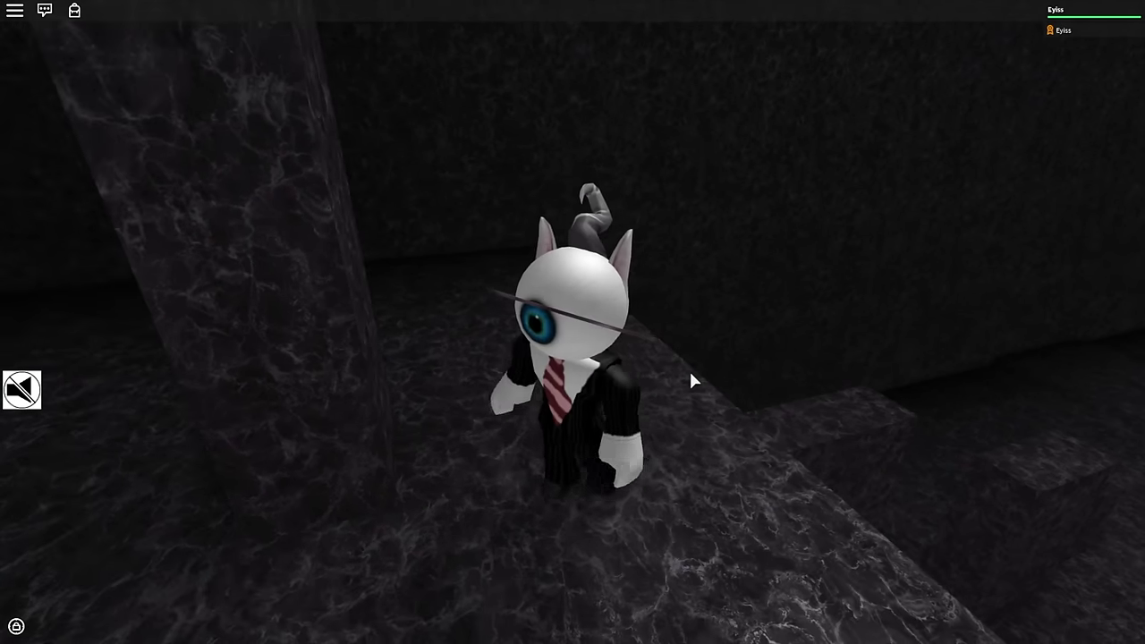
{"action": "key", "text": "space"}
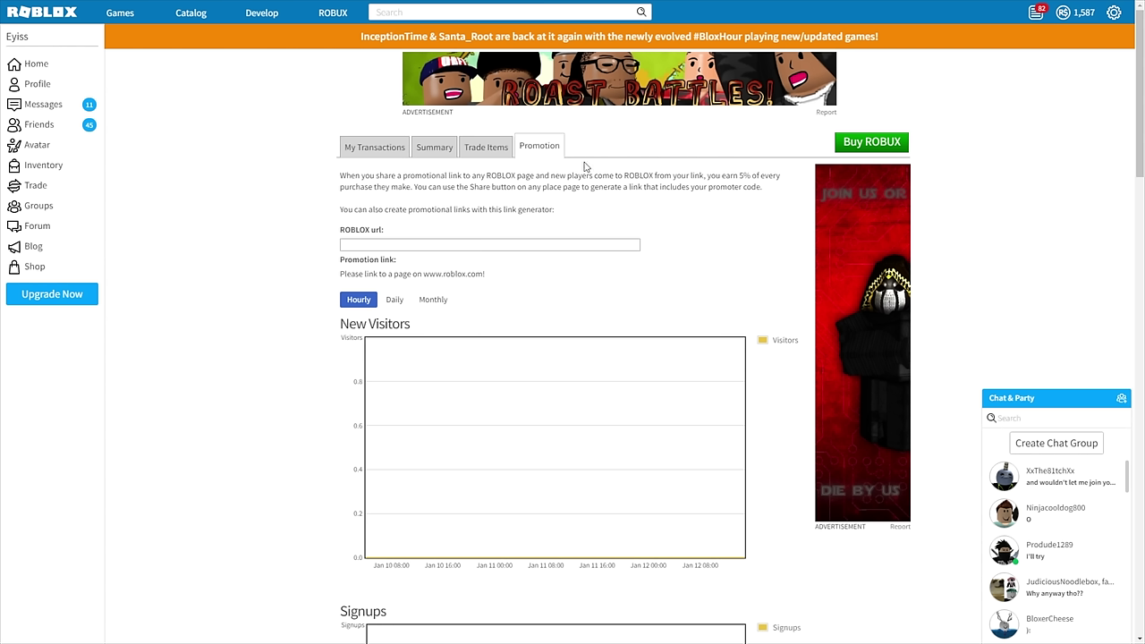
Select the Murder Mystery 2 page address and bring up the Games listing alongside it
{"action": "left_click_drag", "start_coordinate": [566, 153], "coordinate": [517, 148]}
{"action": "left_click", "coordinate": [559, 182]}
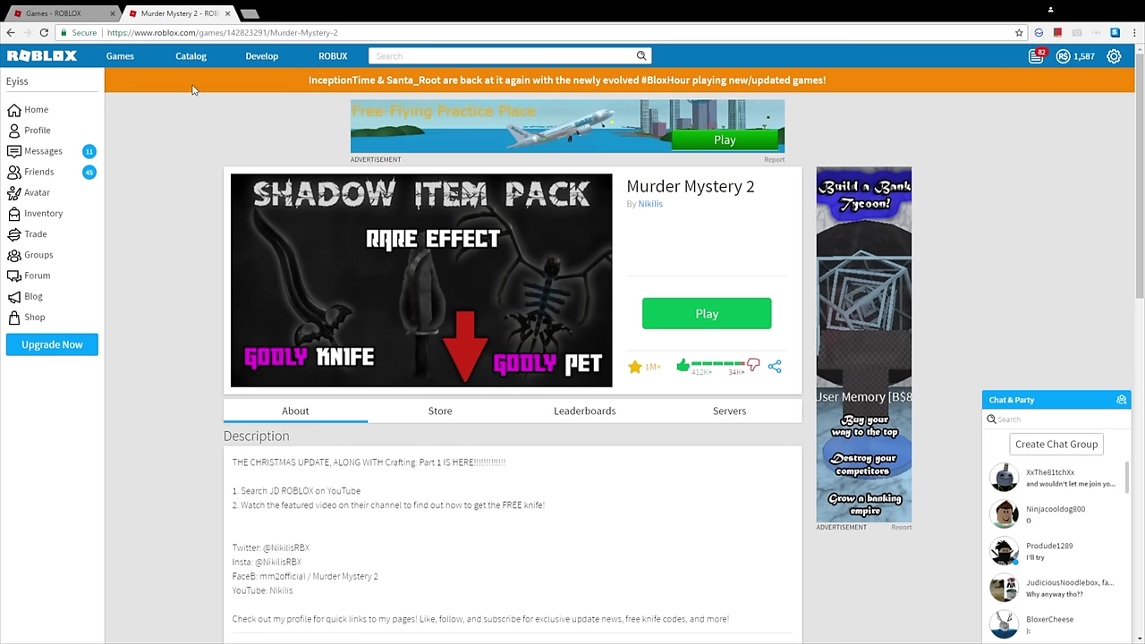
{"action": "left_click", "coordinate": [193, 36]}
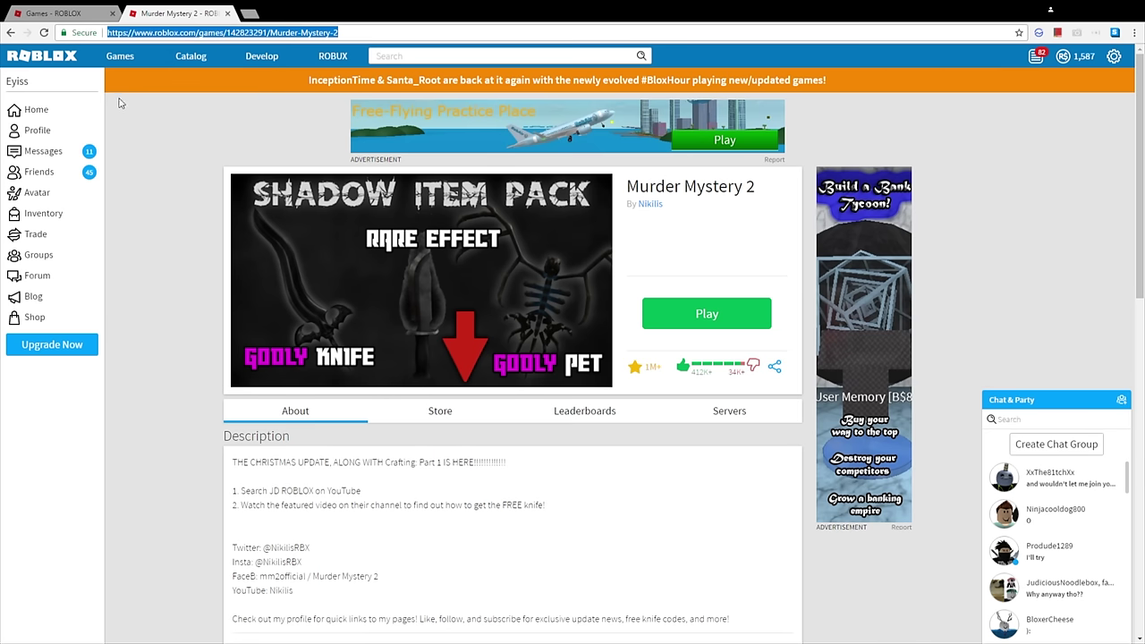
{"action": "left_click", "coordinate": [69, 13]}
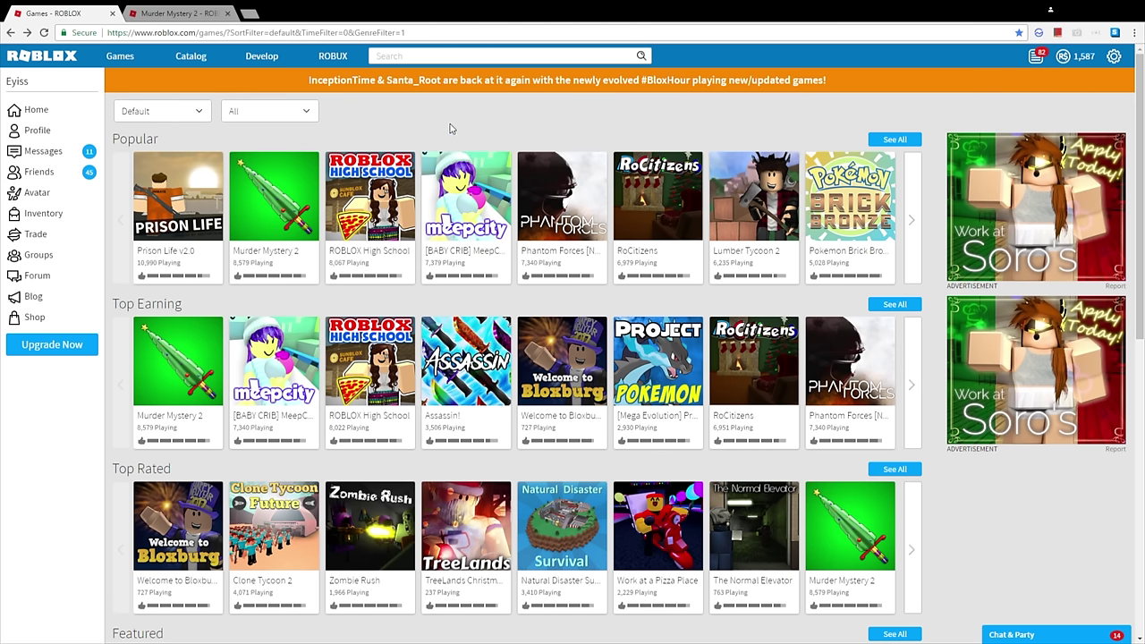
On the Trade page's promotion generator, paste the Murder Mystery 2 address to generate a link
{"action": "left_click", "coordinate": [31, 240]}
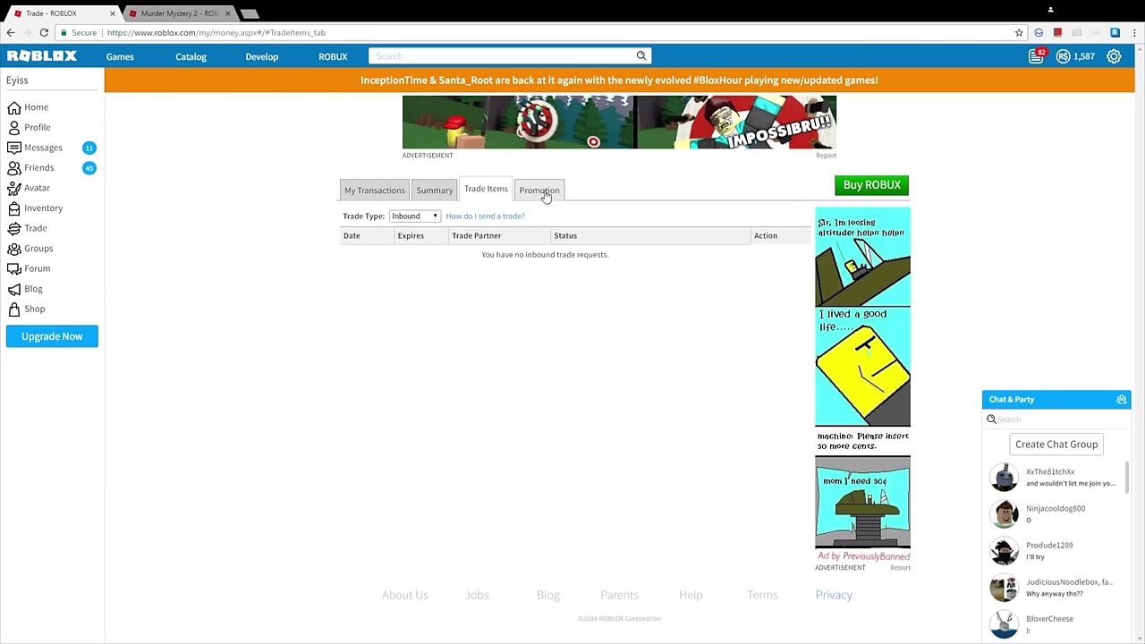
{"action": "left_click", "coordinate": [542, 190]}
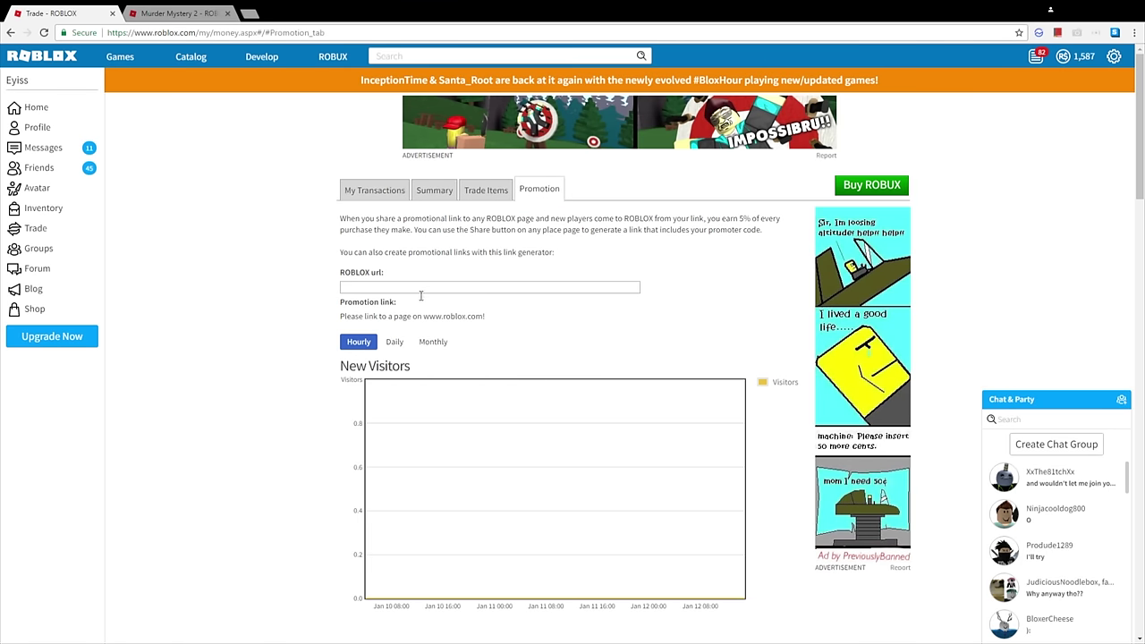
{"action": "type", "text": "https://www.roblox.com/games/142823291/Murder-Mystery-2"}
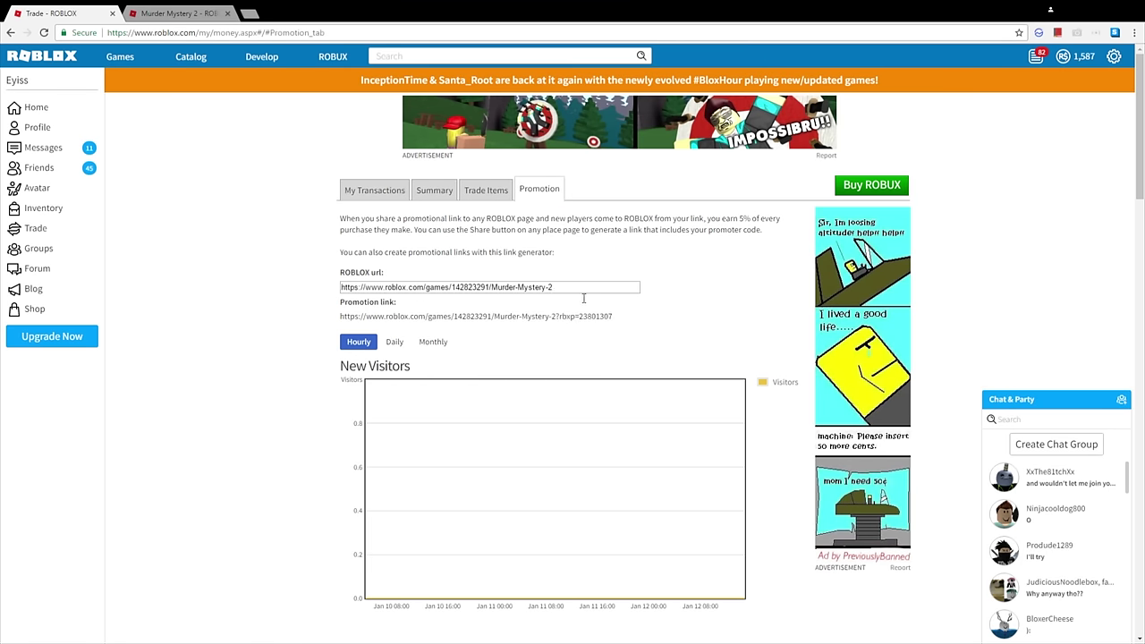
{"action": "scroll", "coordinate": [413, 211], "scroll_direction": "down", "scroll_amount": 1}
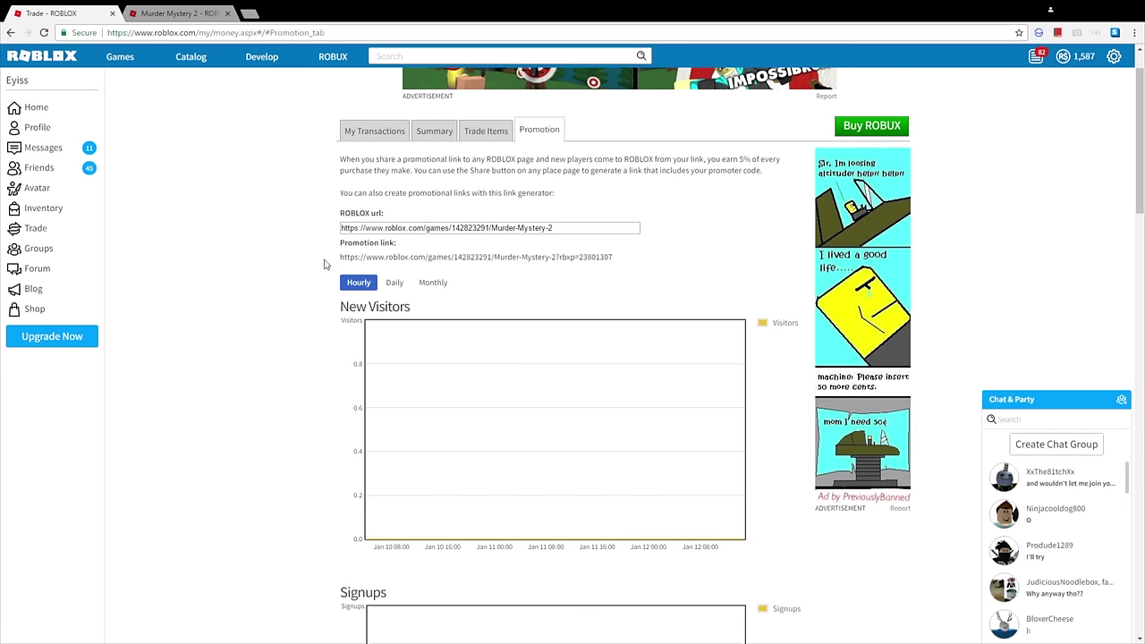
Select the generated promotion link for copying and return to the Murder Mystery 2 page
{"action": "left_click_drag", "start_coordinate": [338, 258], "coordinate": [648, 267]}
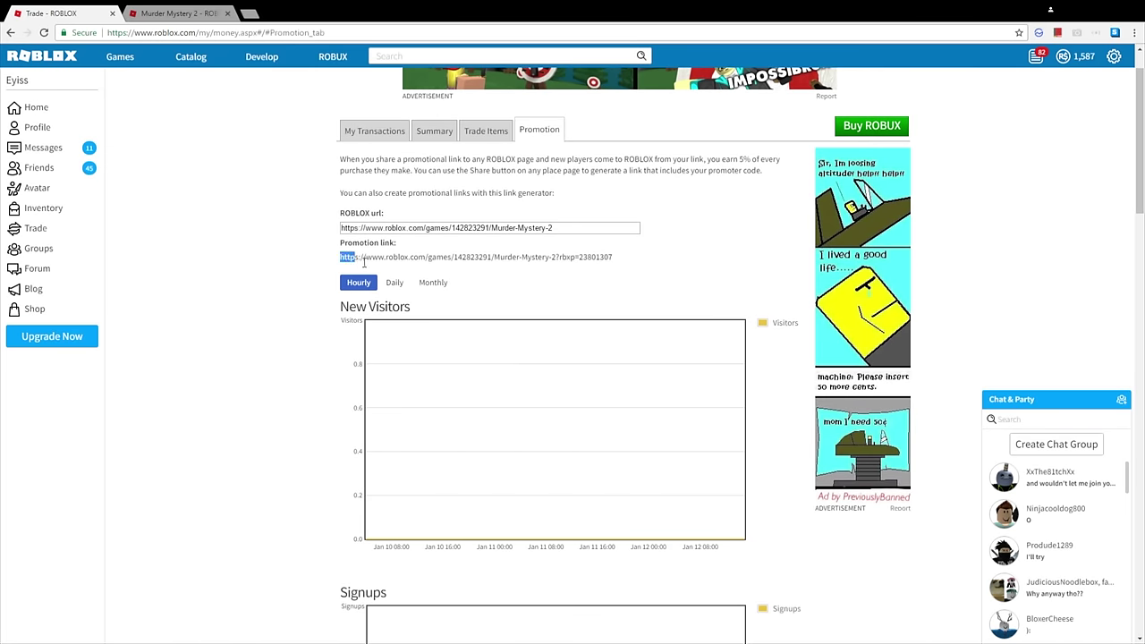
{"action": "left_click", "coordinate": [611, 256]}
{"action": "left_click_drag", "start_coordinate": [642, 265], "coordinate": [339, 258]}
{"action": "key", "text": "ctrl+c"}
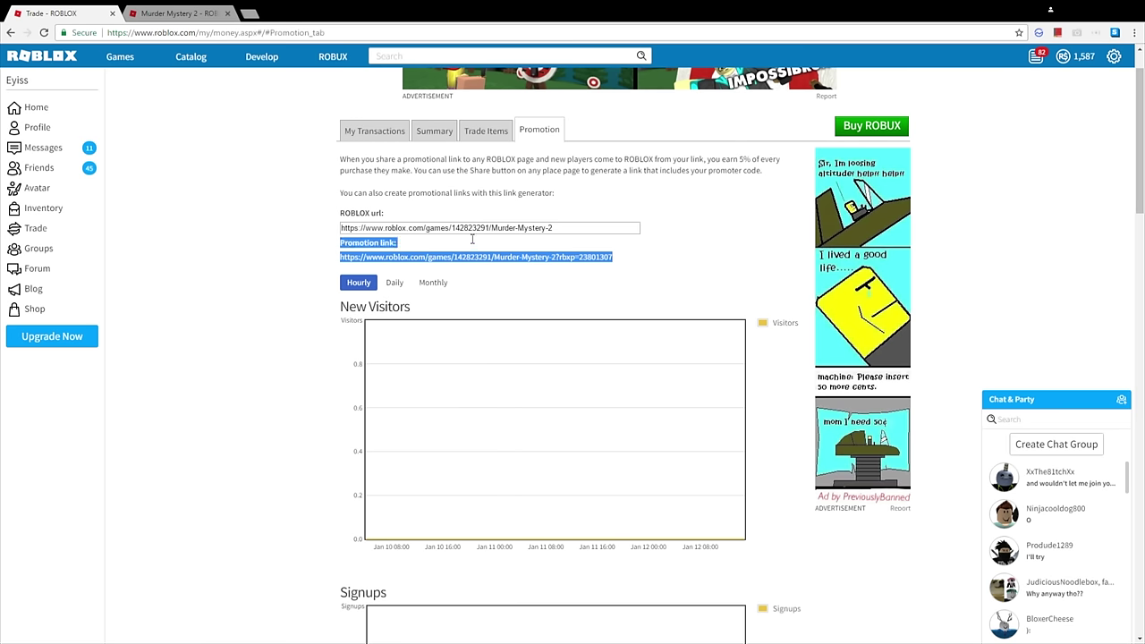
{"action": "left_click", "coordinate": [635, 259]}
{"action": "scroll", "coordinate": [617, 246], "scroll_direction": "down", "scroll_amount": 1}
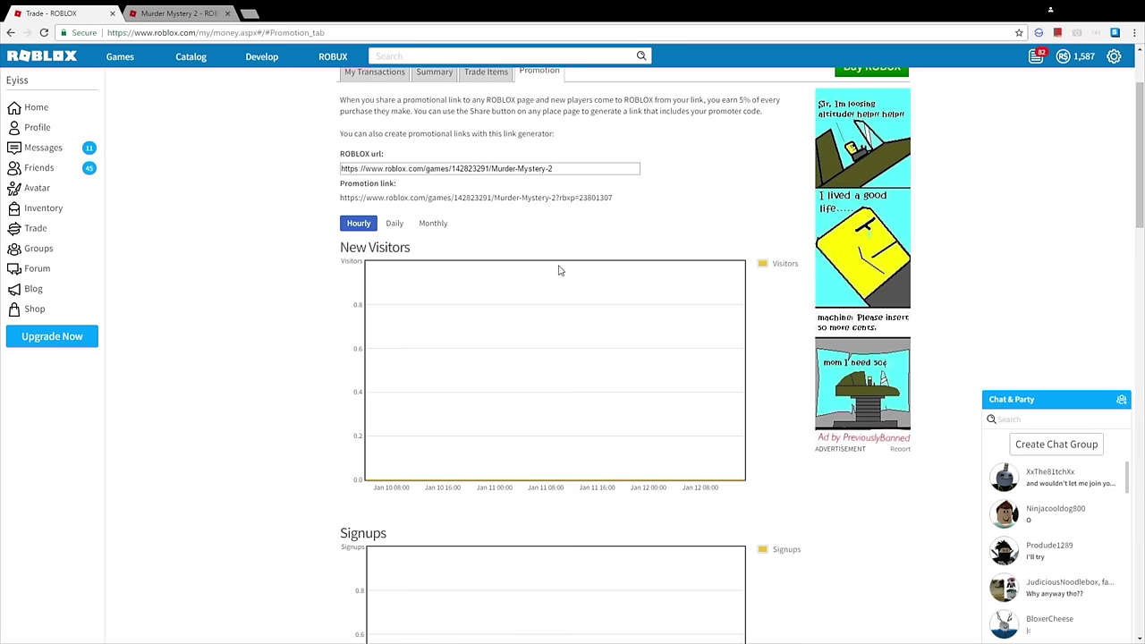
{"action": "left_click_drag", "start_coordinate": [504, 198], "coordinate": [612, 198]}
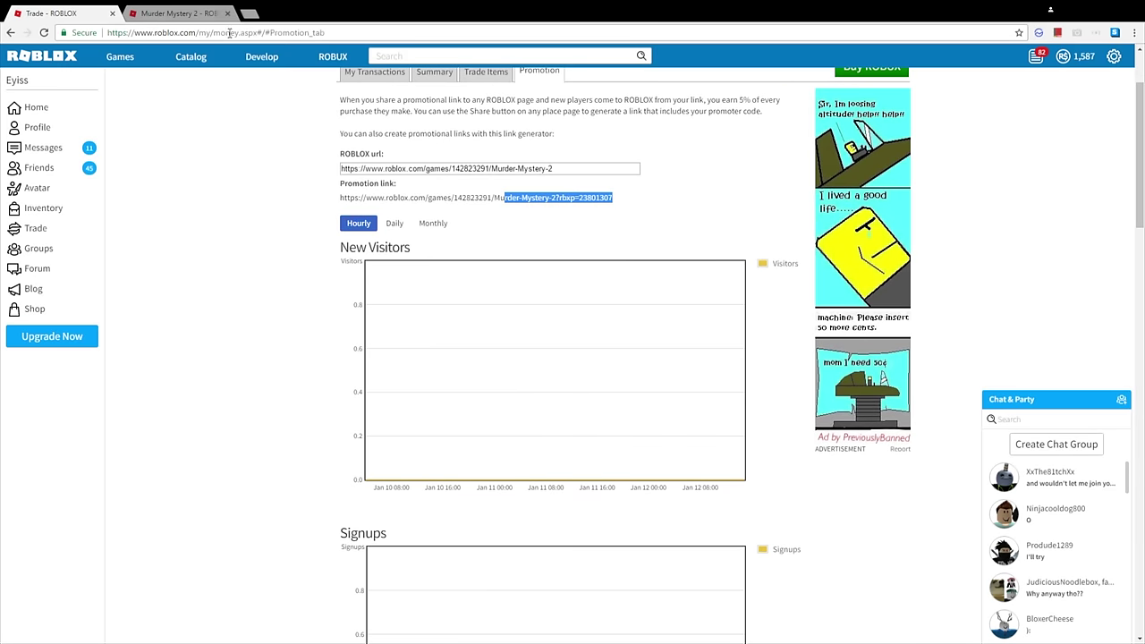
{"action": "left_click", "coordinate": [154, 16]}
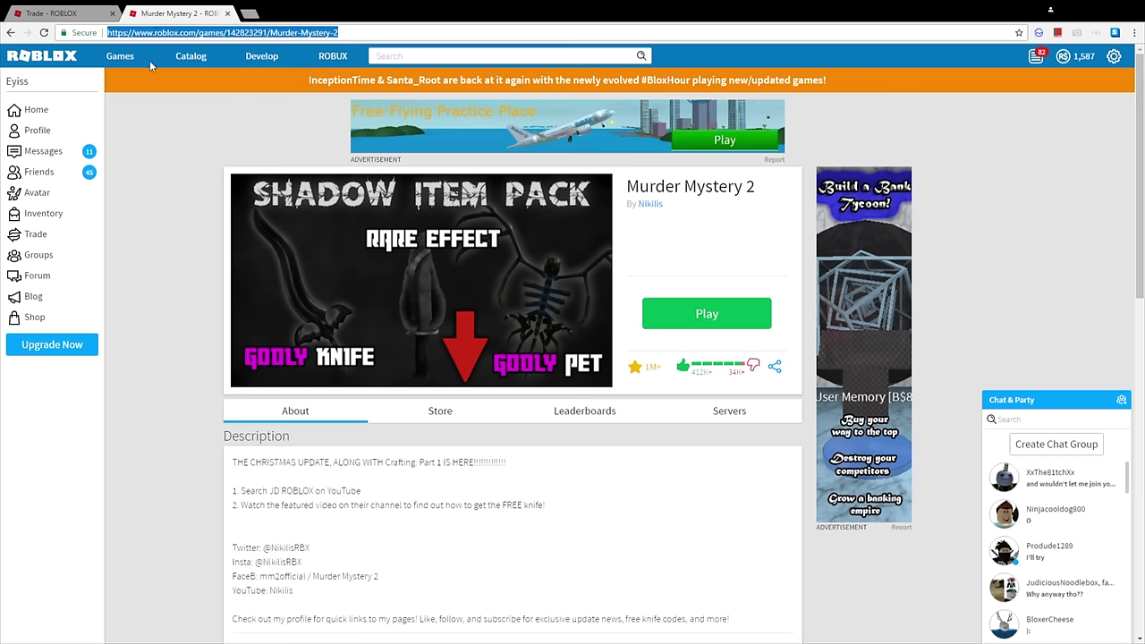
Load Murder Mystery 2 through the pasted promotion link, then log out of the account
{"action": "key", "text": "ctrl+v"}
{"action": "key", "text": "Return"}
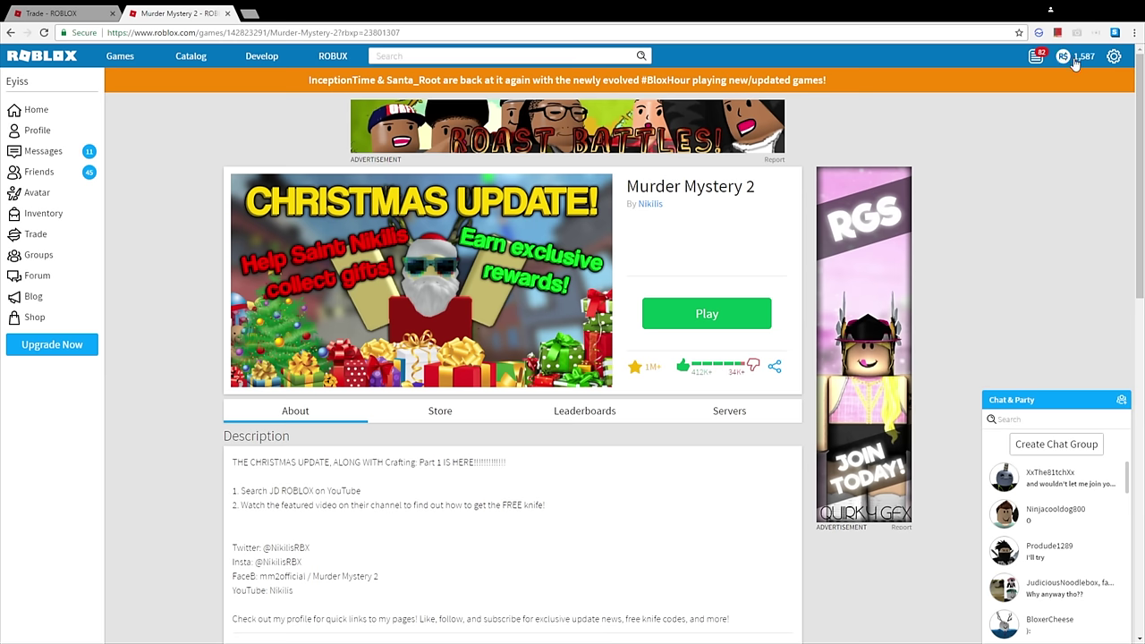
{"action": "left_click", "coordinate": [1114, 55]}
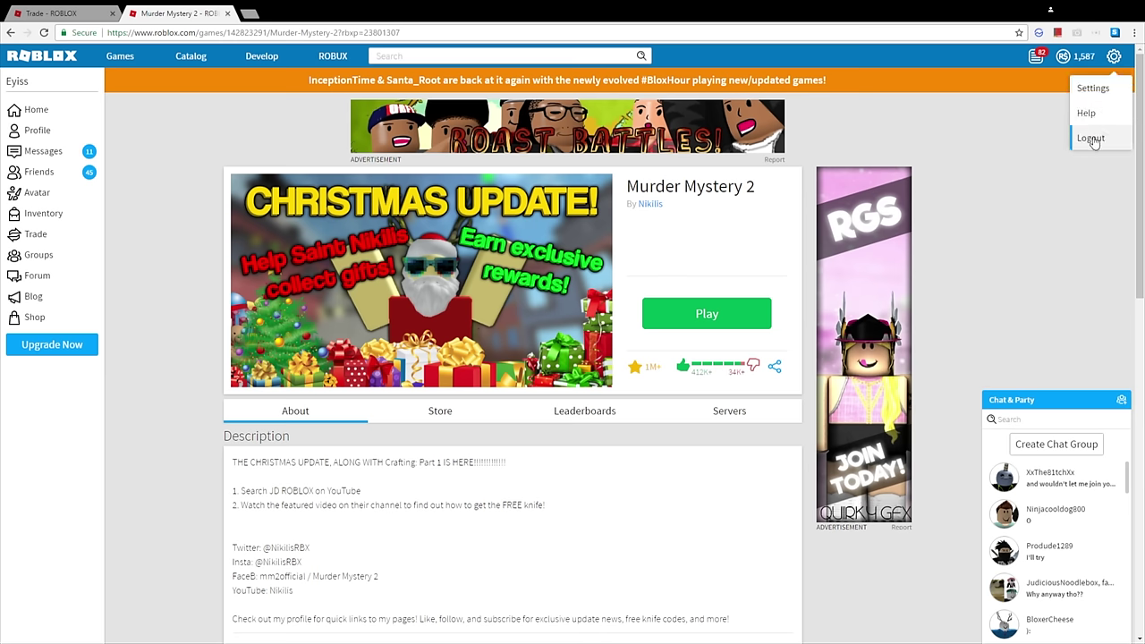
{"action": "left_click", "coordinate": [1089, 138]}
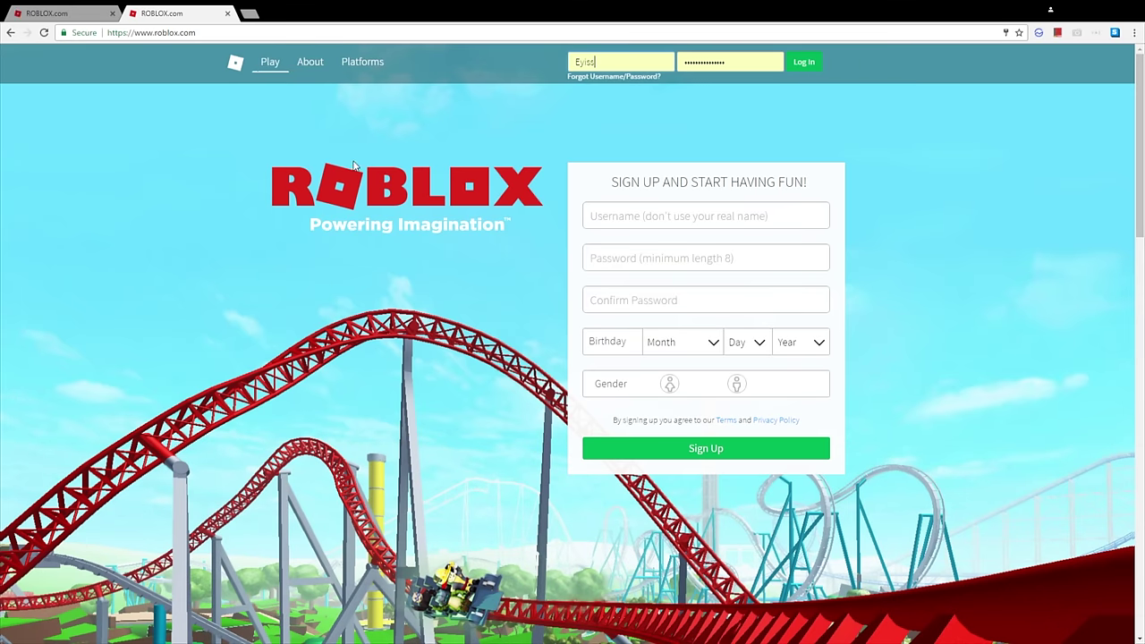
Reload the Murder Mystery 2 page while logged out and try Play, reaching sign-up
{"action": "left_click", "coordinate": [212, 36]}
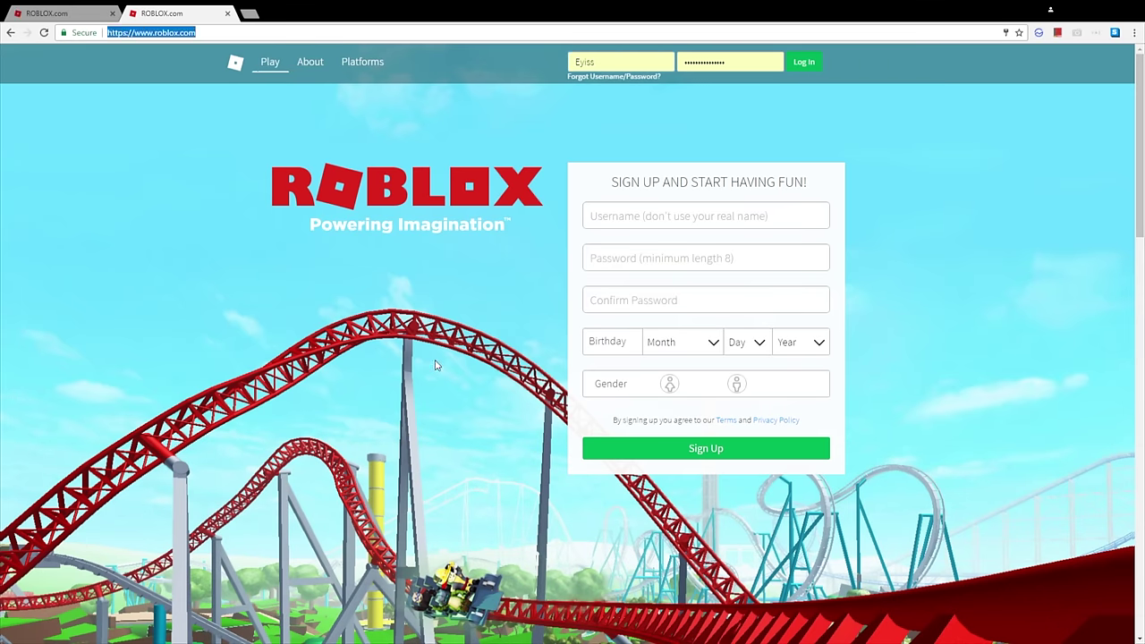
{"action": "key", "text": "ctrl+v"}
{"action": "key", "text": "Return"}
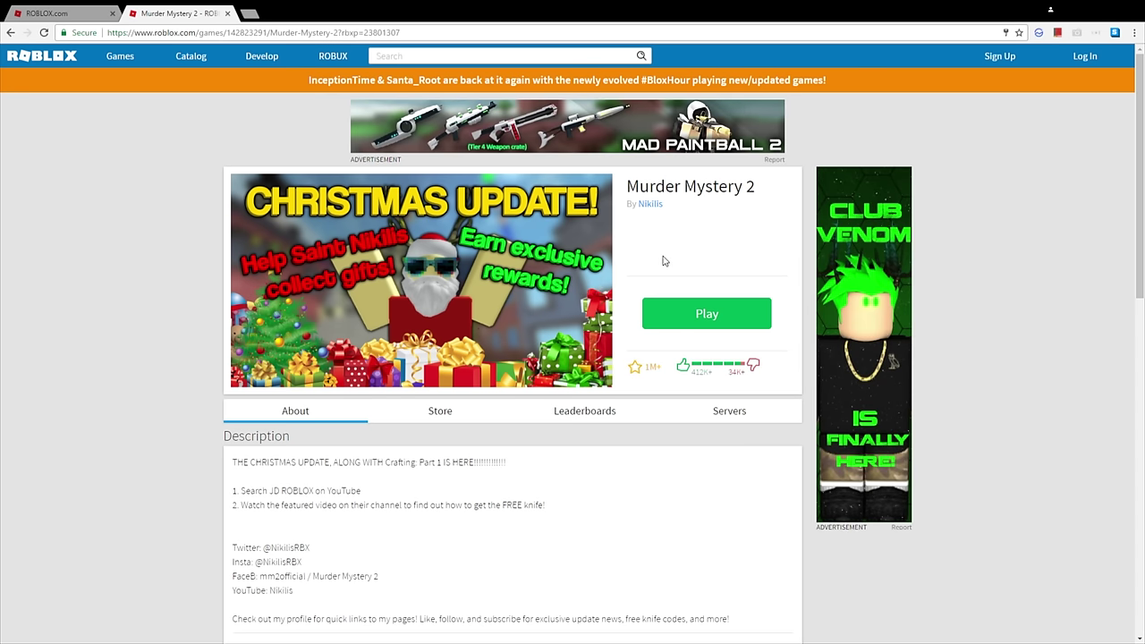
{"action": "left_click", "coordinate": [747, 324]}
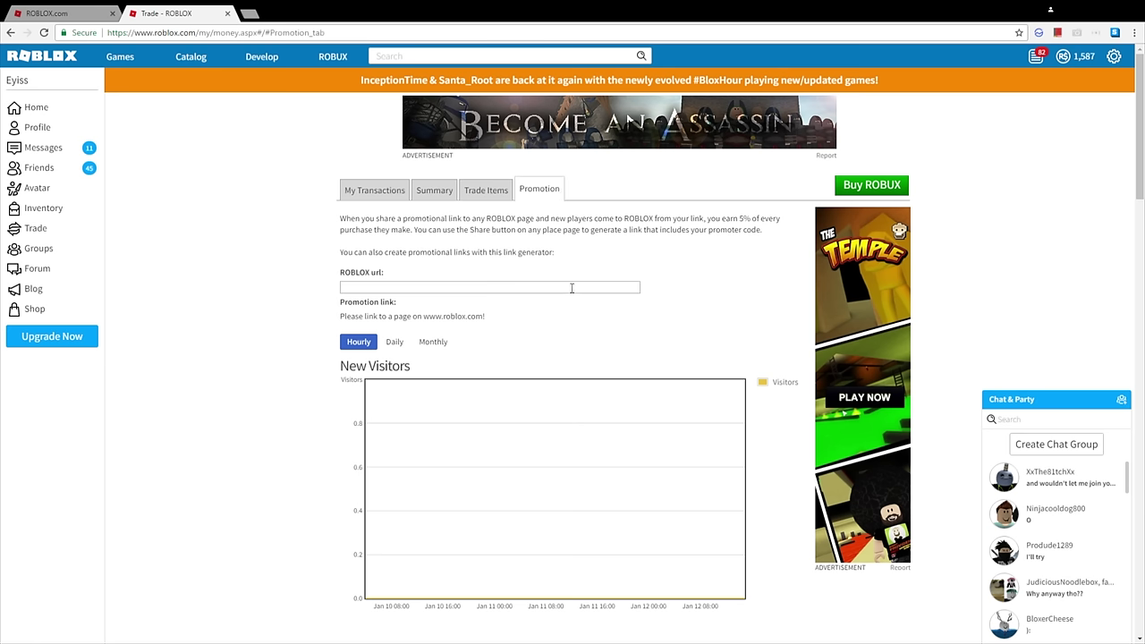
{"action": "scroll", "coordinate": [496, 373], "scroll_direction": "down", "scroll_amount": 1}
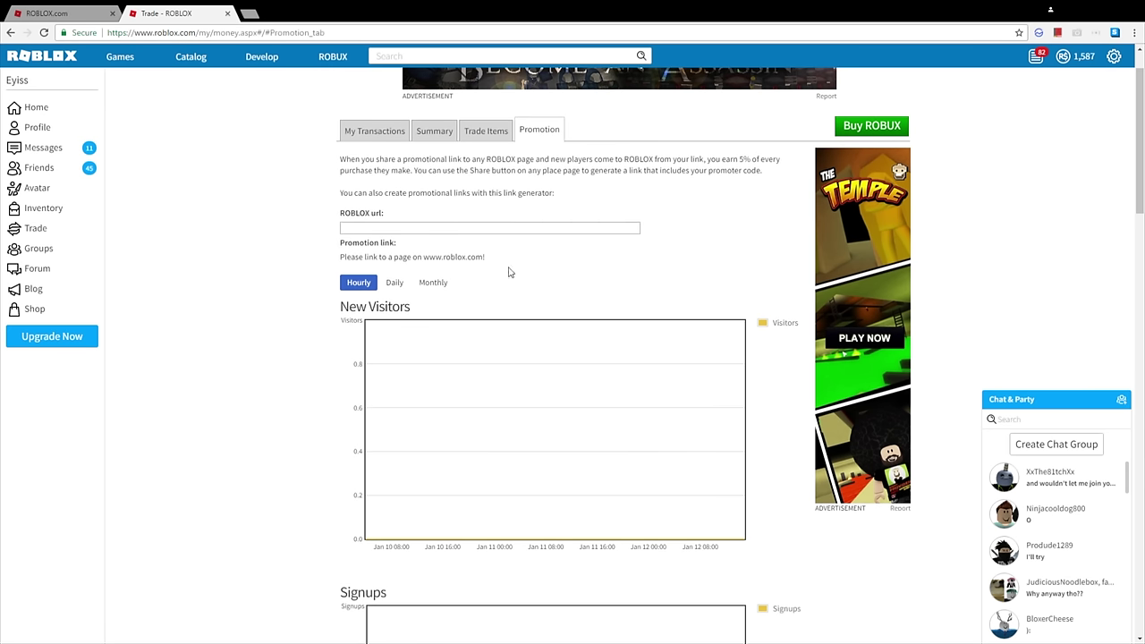
{"action": "scroll", "coordinate": [510, 268], "scroll_direction": "down", "scroll_amount": 1}
{"action": "scroll", "coordinate": [512, 290], "scroll_direction": "down", "scroll_amount": 2}
{"action": "scroll", "coordinate": [514, 269], "scroll_direction": "up", "scroll_amount": 1}
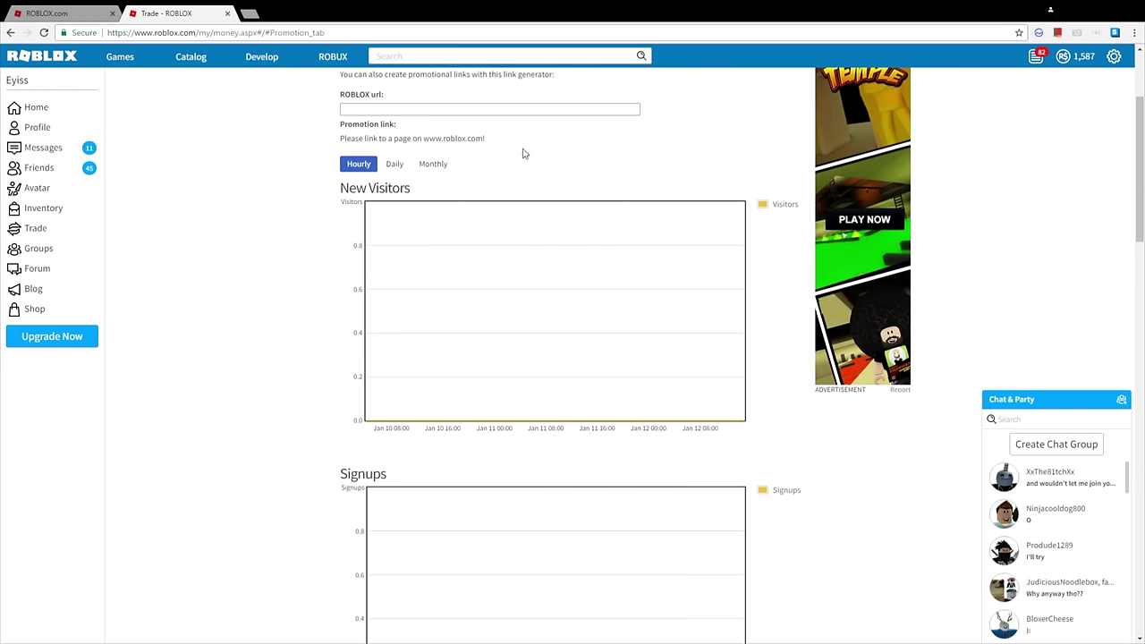
{"action": "scroll", "coordinate": [528, 206], "scroll_direction": "down", "scroll_amount": 1}
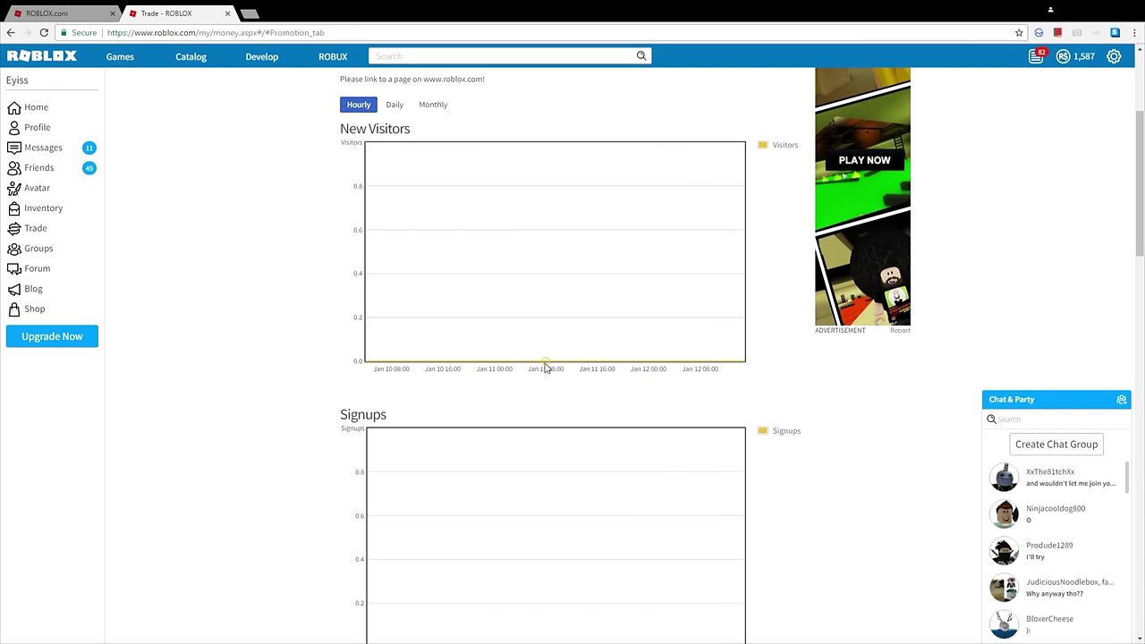
{"action": "scroll", "coordinate": [687, 270], "scroll_direction": "up", "scroll_amount": 3}
{"action": "scroll", "coordinate": [690, 224], "scroll_direction": "down", "scroll_amount": 1}
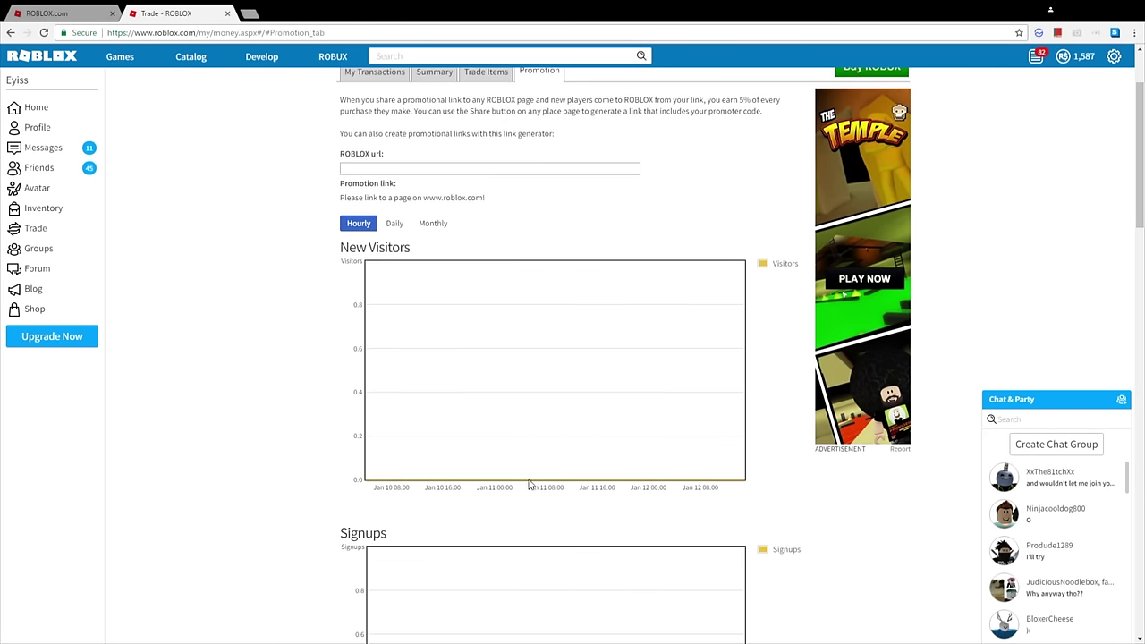
{"action": "scroll", "coordinate": [707, 340], "scroll_direction": "up", "scroll_amount": 1}
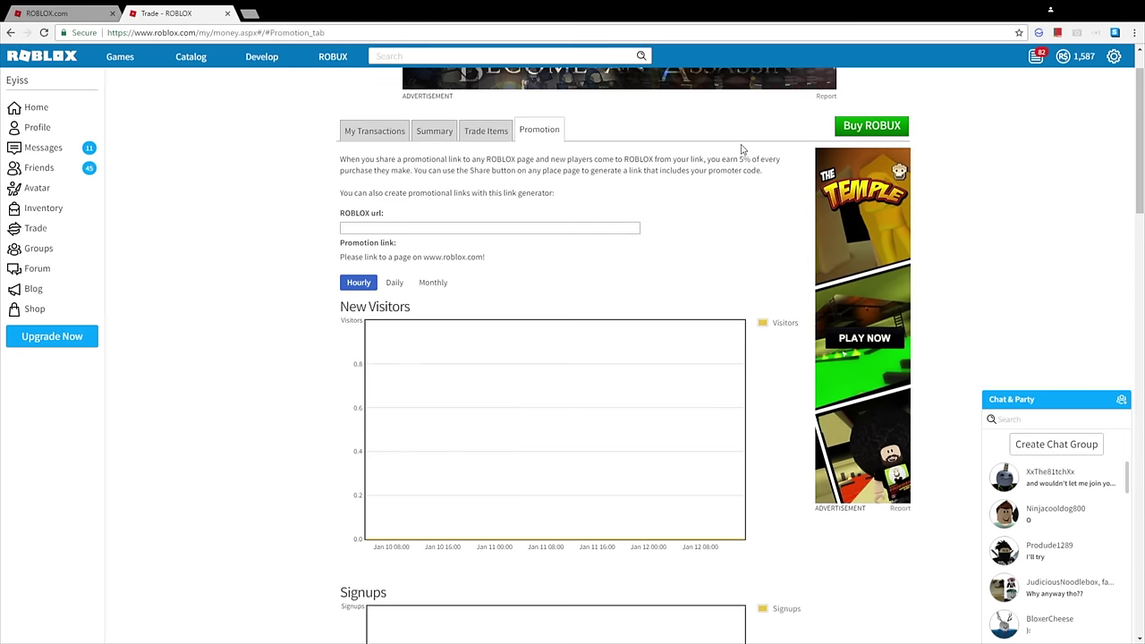
{"action": "scroll", "coordinate": [698, 296], "scroll_direction": "down", "scroll_amount": 2}
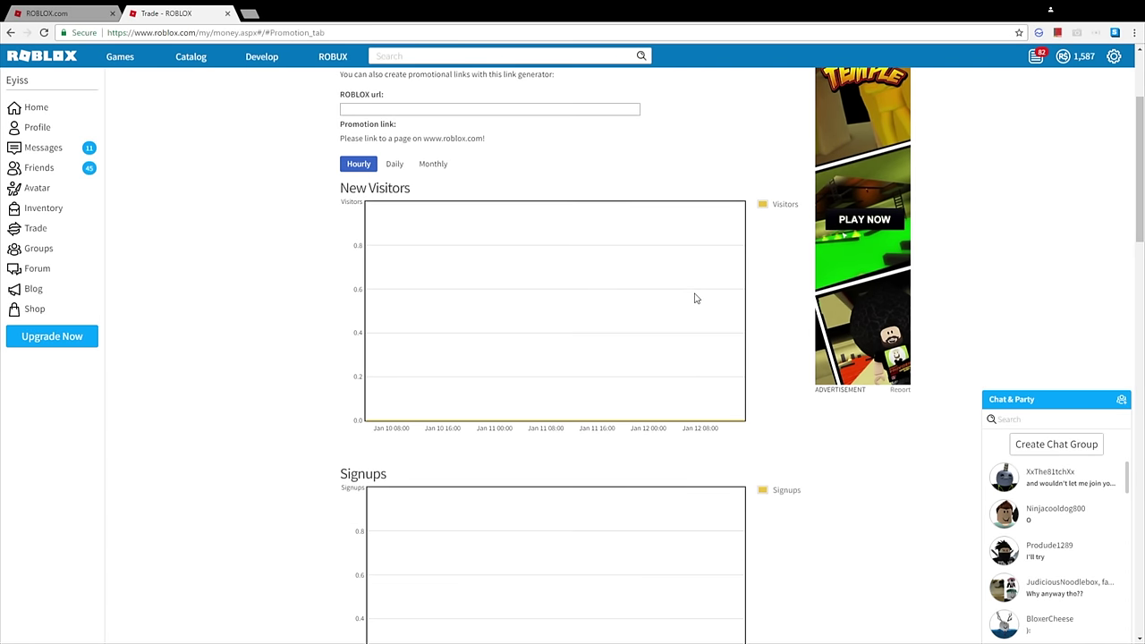
{"action": "scroll", "coordinate": [651, 371], "scroll_direction": "up", "scroll_amount": 3}
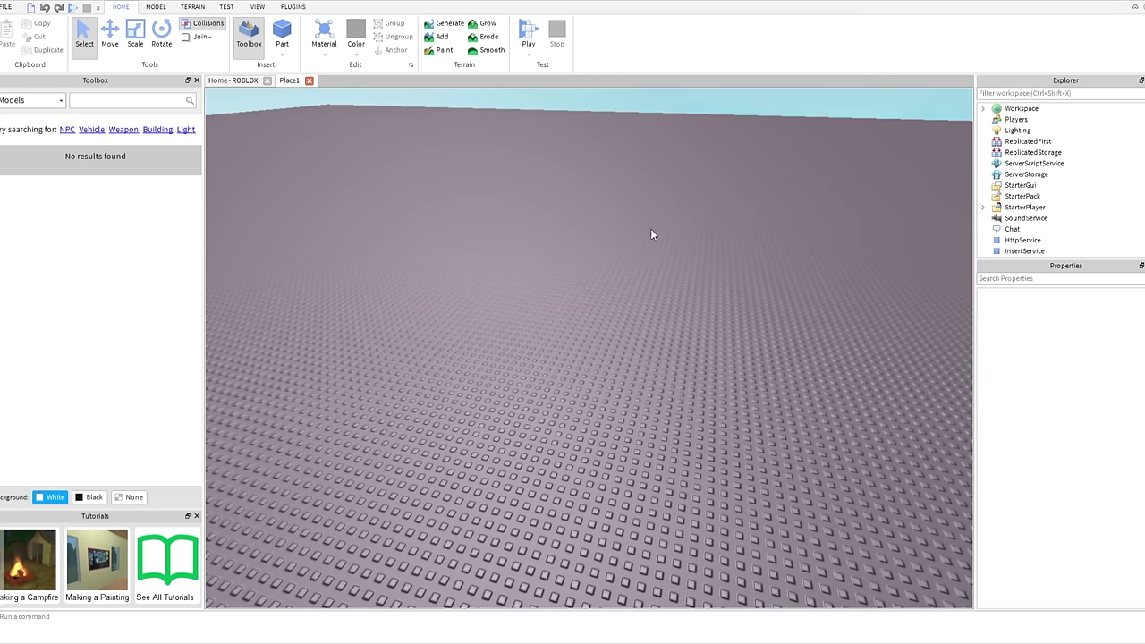
{"action": "key", "text": "w"}
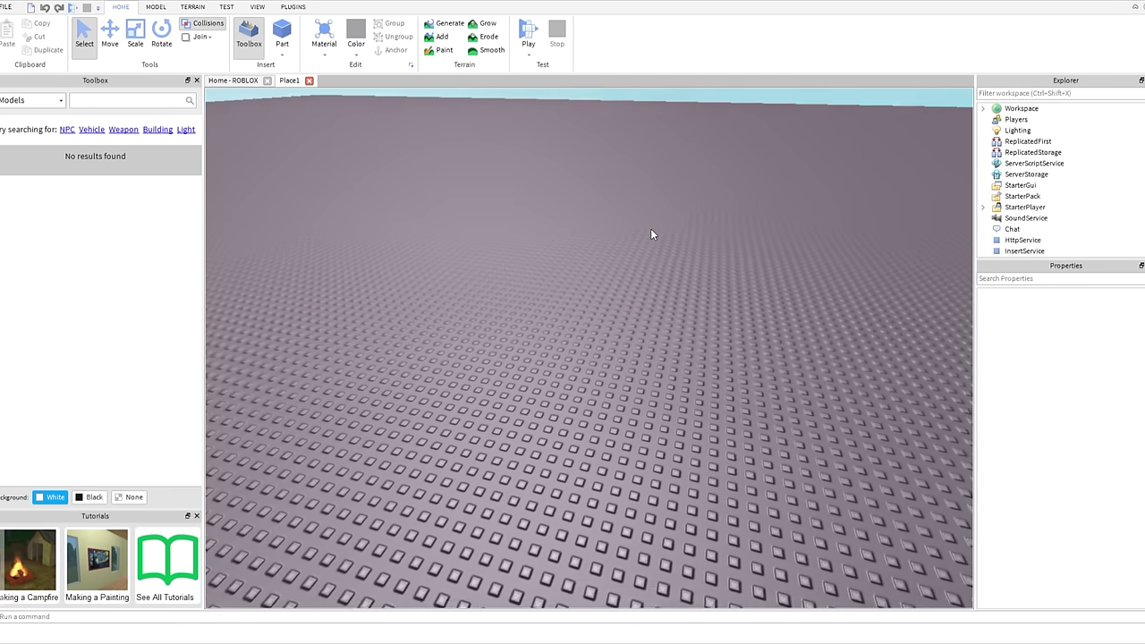
{"action": "key", "text": "s"}
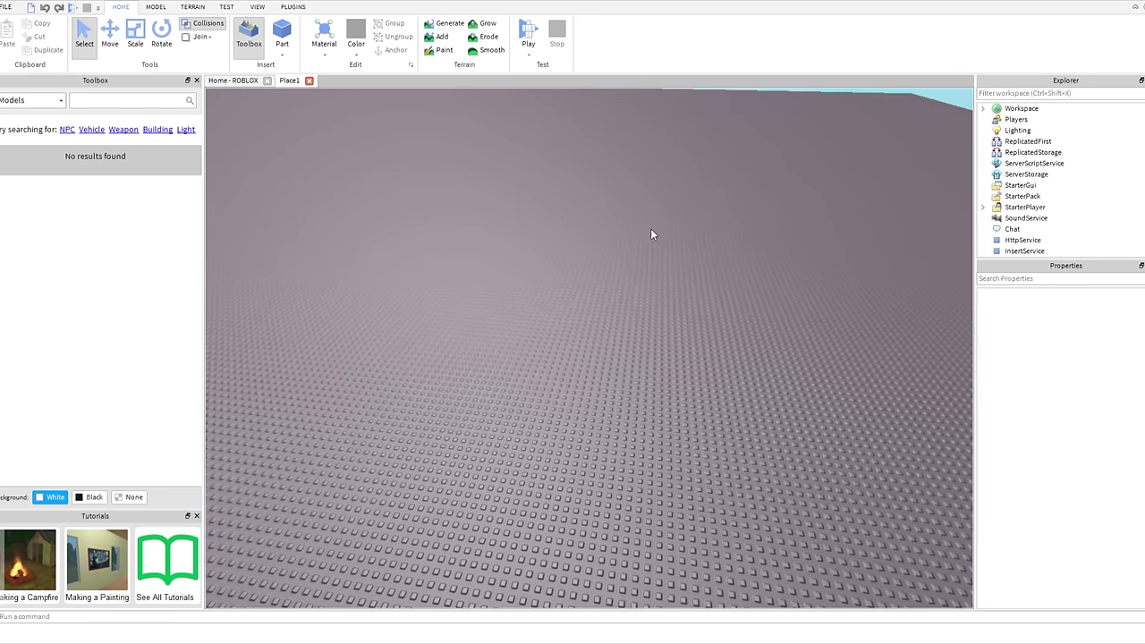
{"action": "key", "text": "w"}
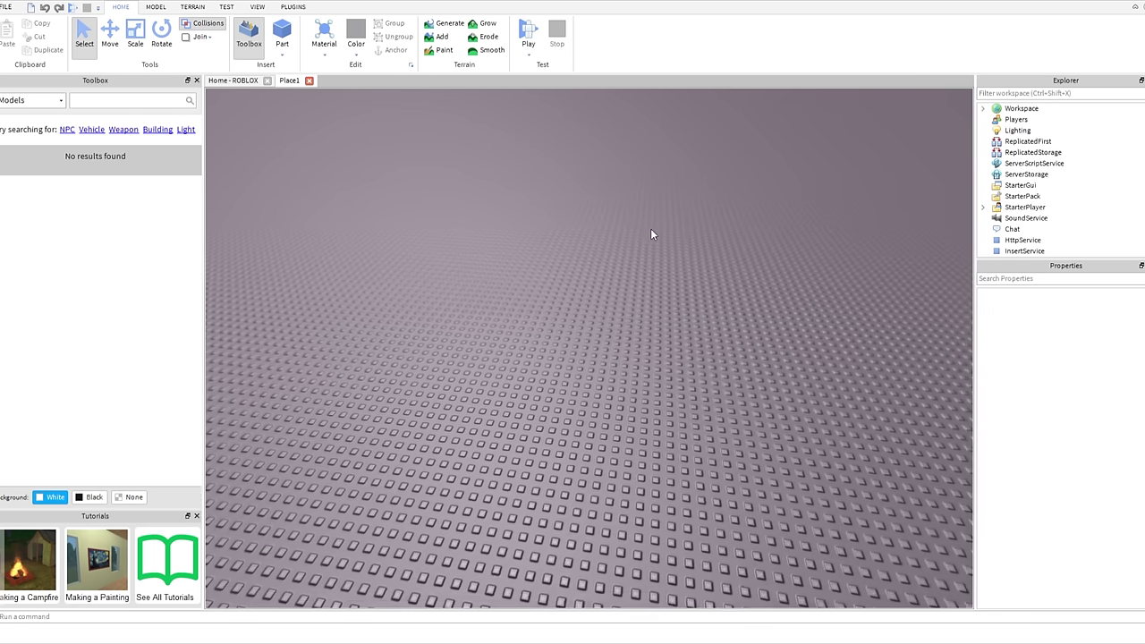
{"action": "key", "text": "d"}
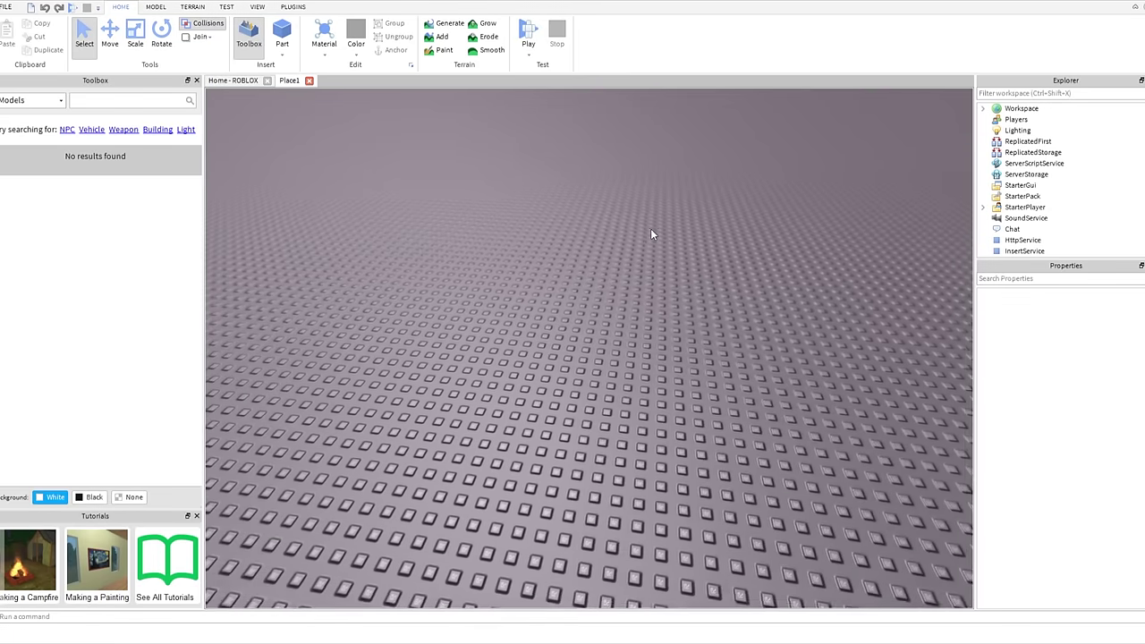
{"action": "key", "text": "s"}
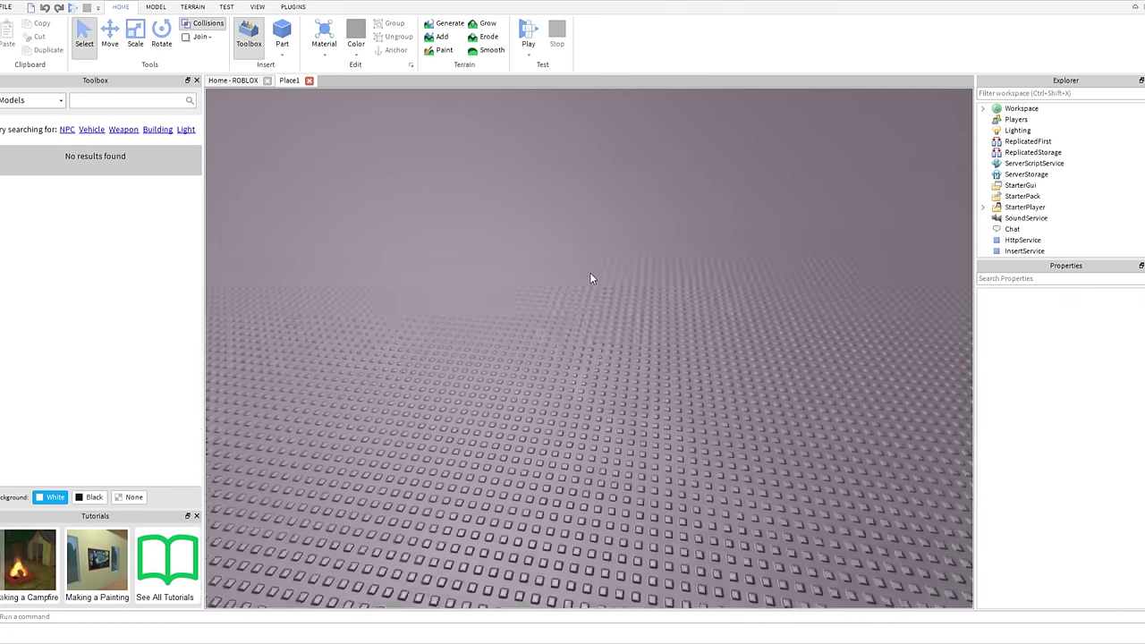
{"action": "key", "text": "w"}
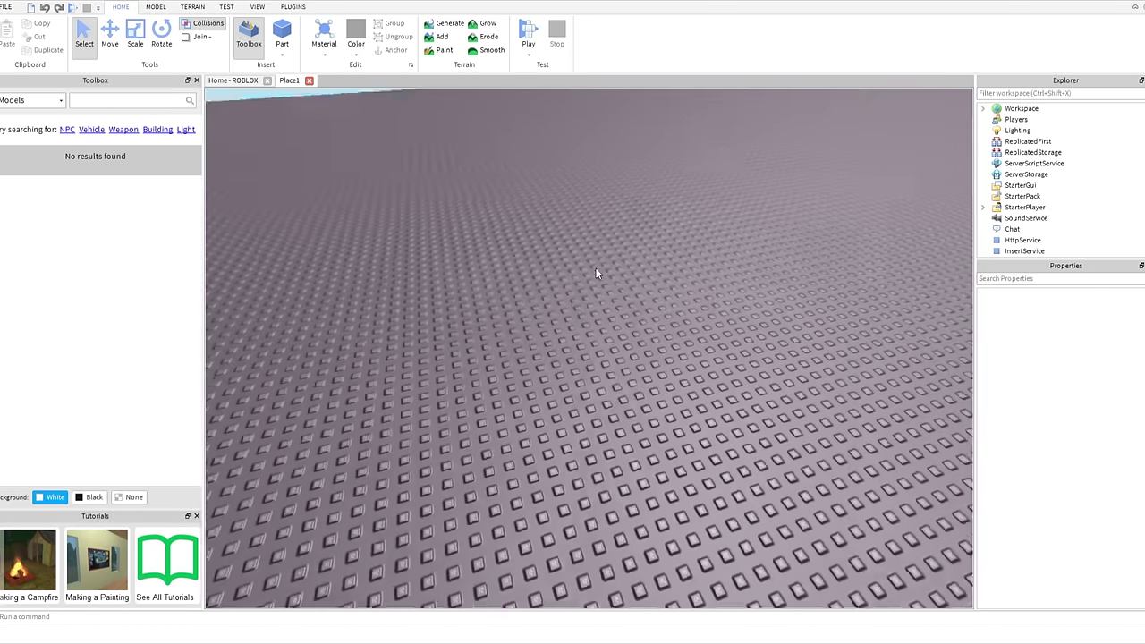
{"action": "key", "text": "s"}
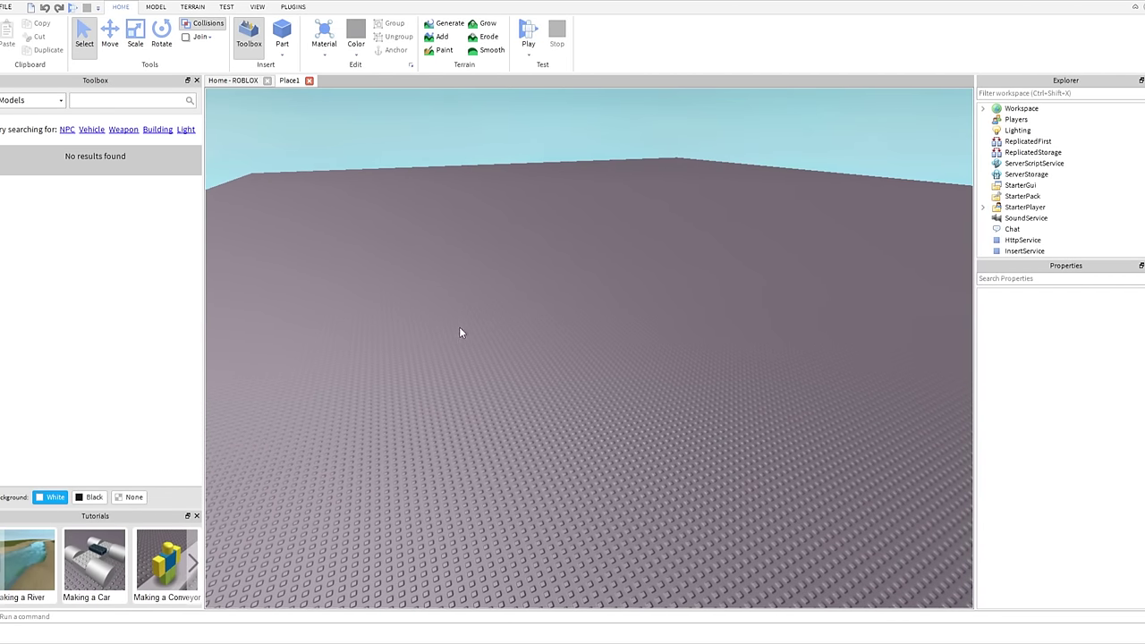
{"action": "left_click_drag", "start_coordinate": [455, 326], "coordinate": [463, 329]}
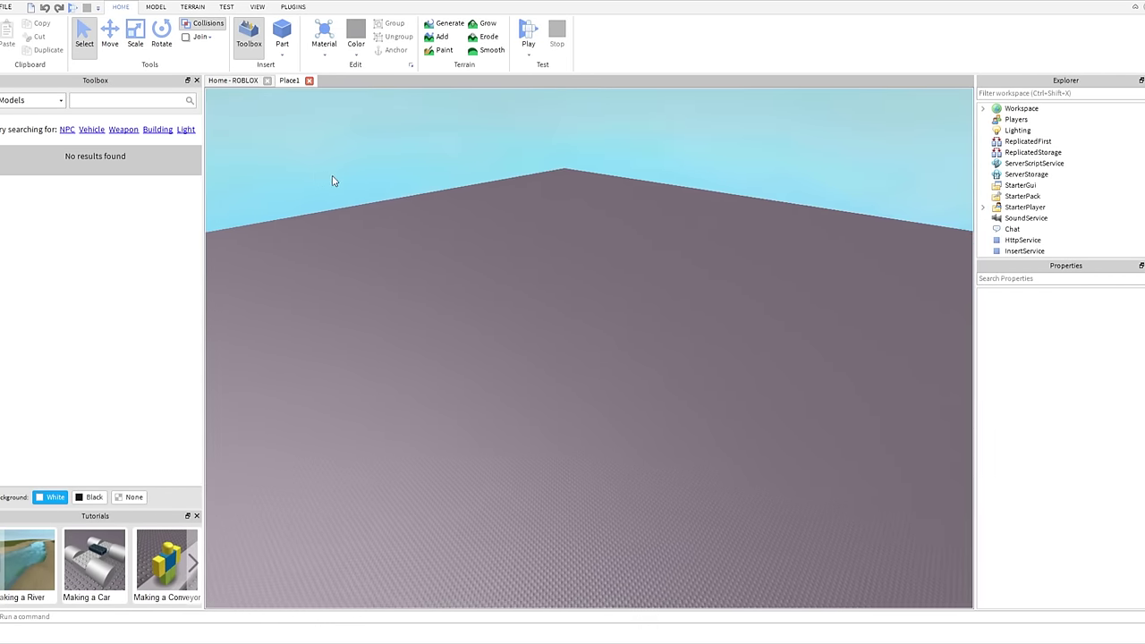
{"action": "scroll", "coordinate": [426, 249], "scroll_direction": "up", "scroll_amount": 5}
{"action": "scroll", "coordinate": [427, 250], "scroll_direction": "down", "scroll_amount": 5}
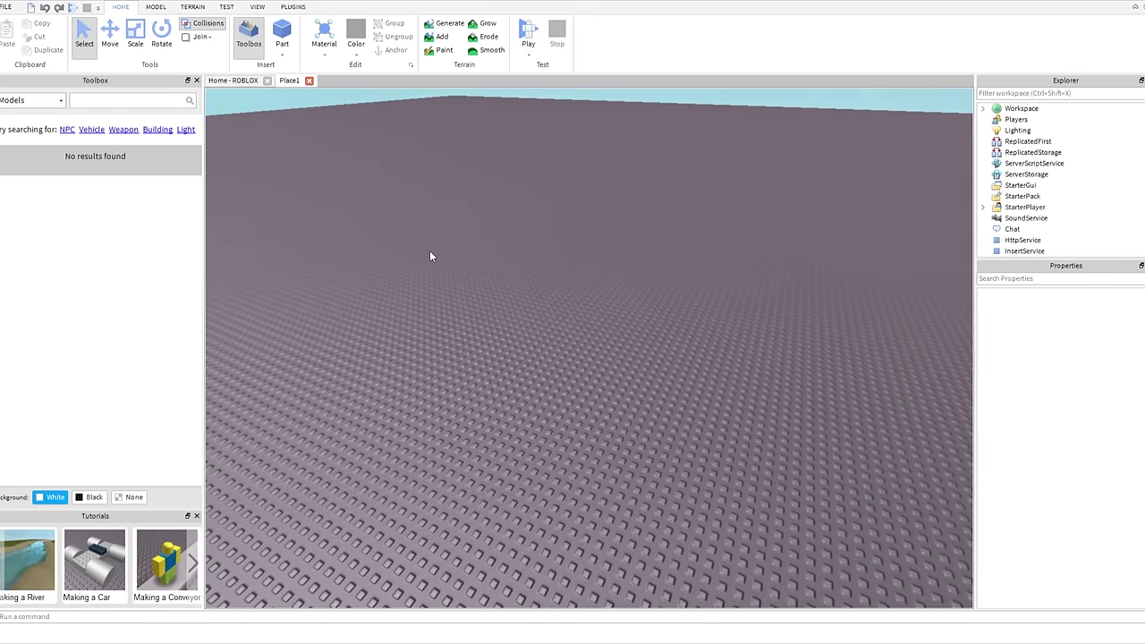
Insert a block part, focus the camera on it, and set its BrickColor to Lime green
{"action": "left_click", "coordinate": [282, 36]}
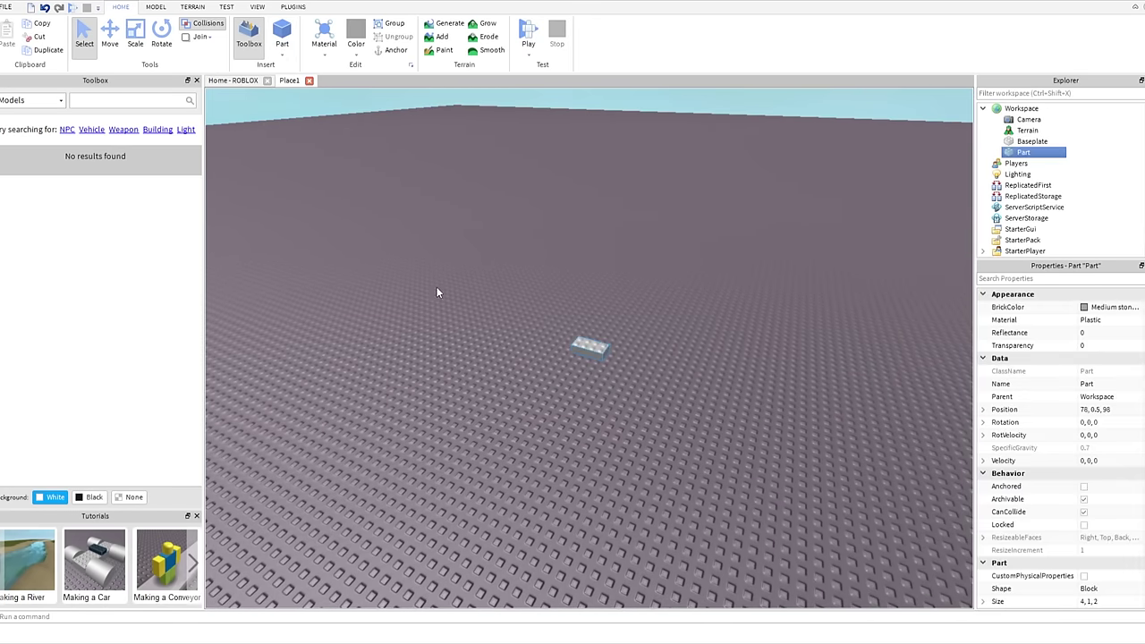
{"action": "left_click_drag", "start_coordinate": [437, 289], "coordinate": [549, 356]}
{"action": "key", "text": "f"}
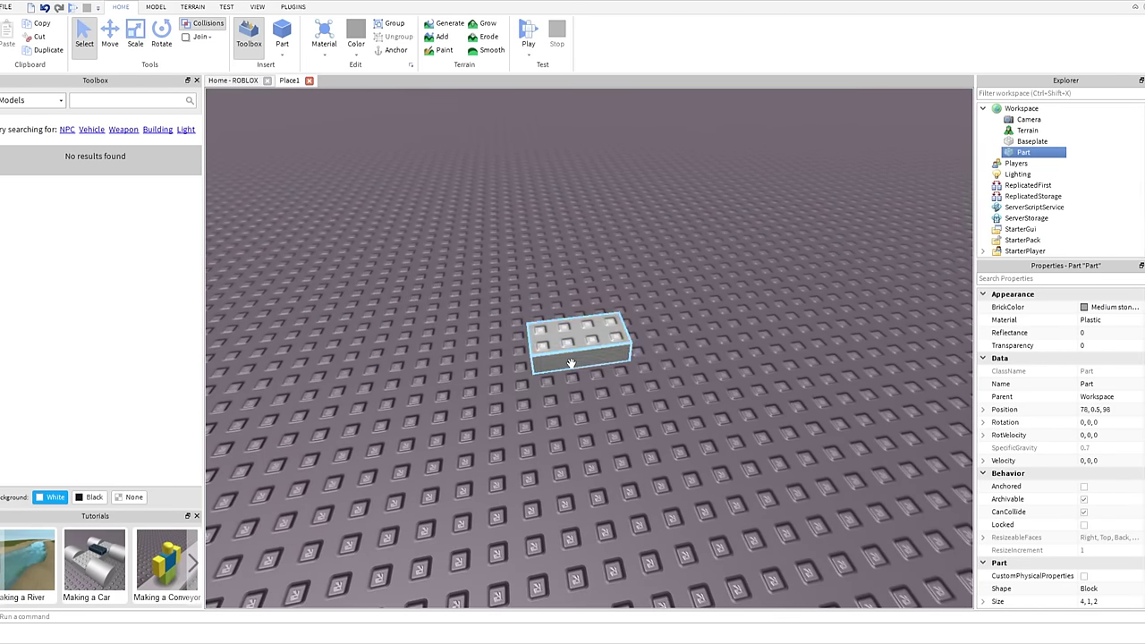
{"action": "scroll", "coordinate": [250, 349], "scroll_direction": "up", "scroll_amount": 2}
{"action": "scroll", "coordinate": [851, 346], "scroll_direction": "down", "scroll_amount": 3}
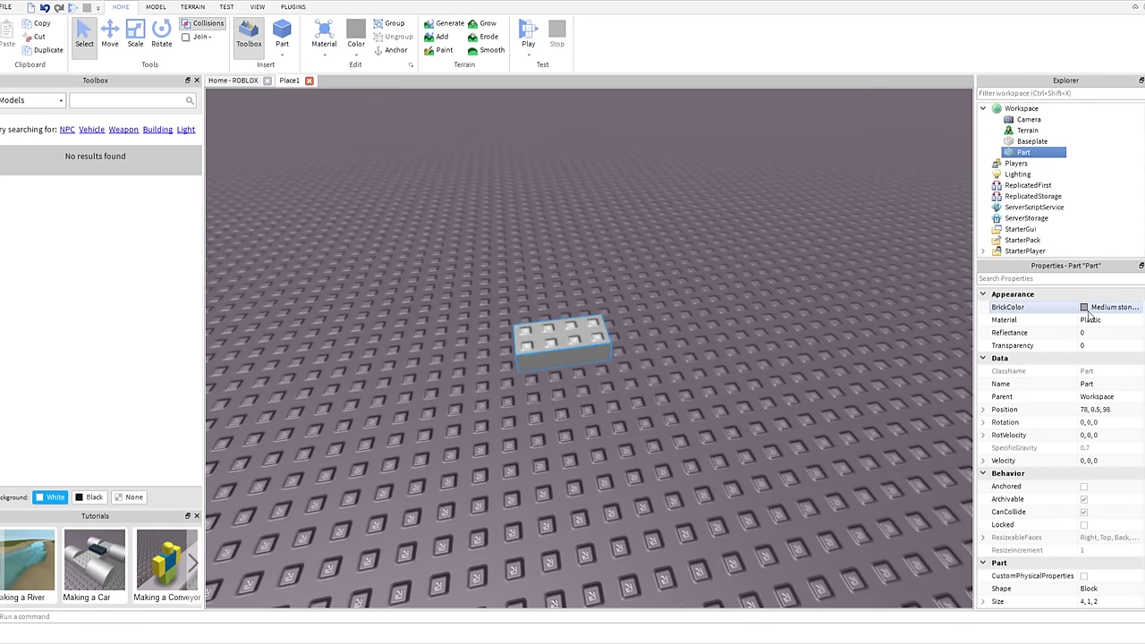
{"action": "left_click", "coordinate": [1089, 308]}
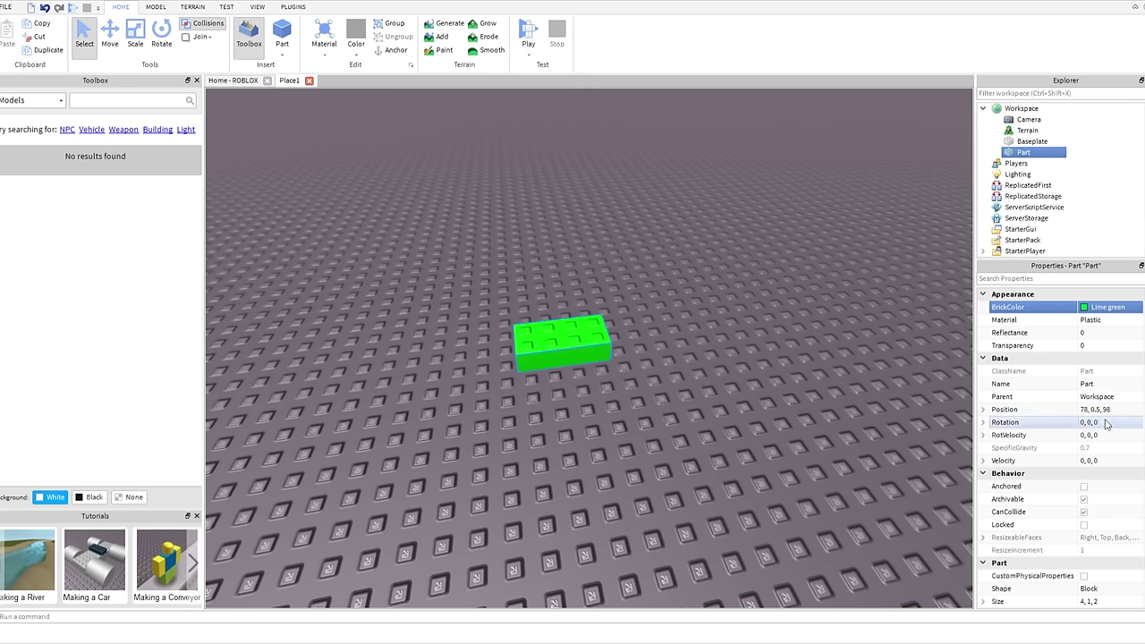
{"action": "scroll", "coordinate": [1106, 385], "scroll_direction": "down", "scroll_amount": 1}
{"action": "scroll", "coordinate": [1106, 384], "scroll_direction": "up", "scroll_amount": 1}
{"action": "scroll", "coordinate": [1096, 430], "scroll_direction": "down", "scroll_amount": 1}
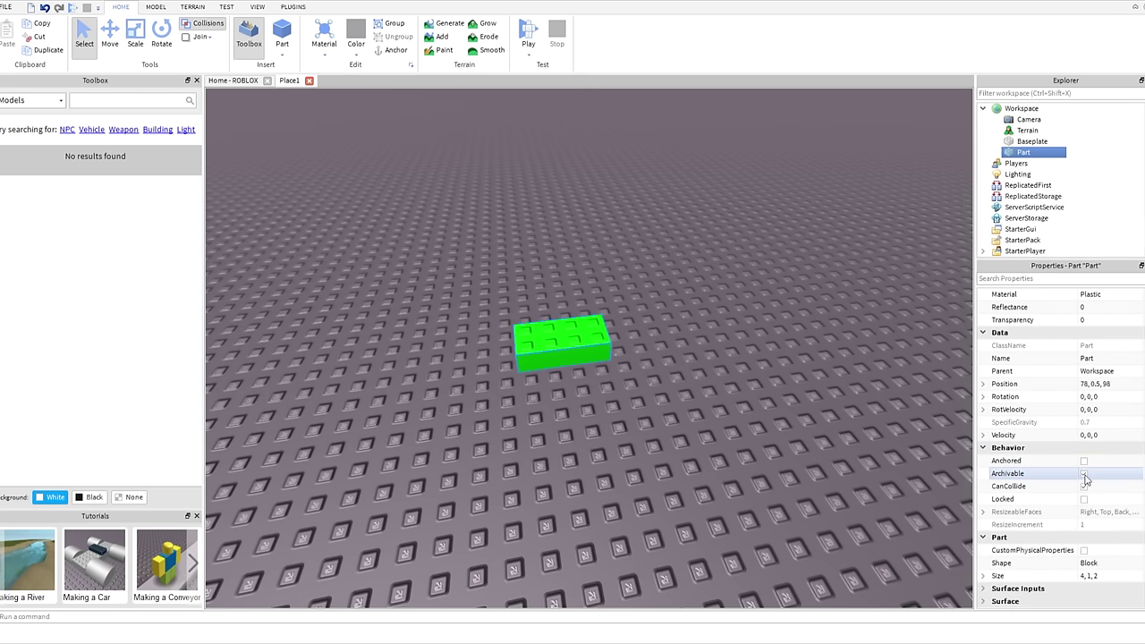
Browse to the end of the tutorial list, then go to the page listing your places
{"action": "left_click", "coordinate": [195, 572]}
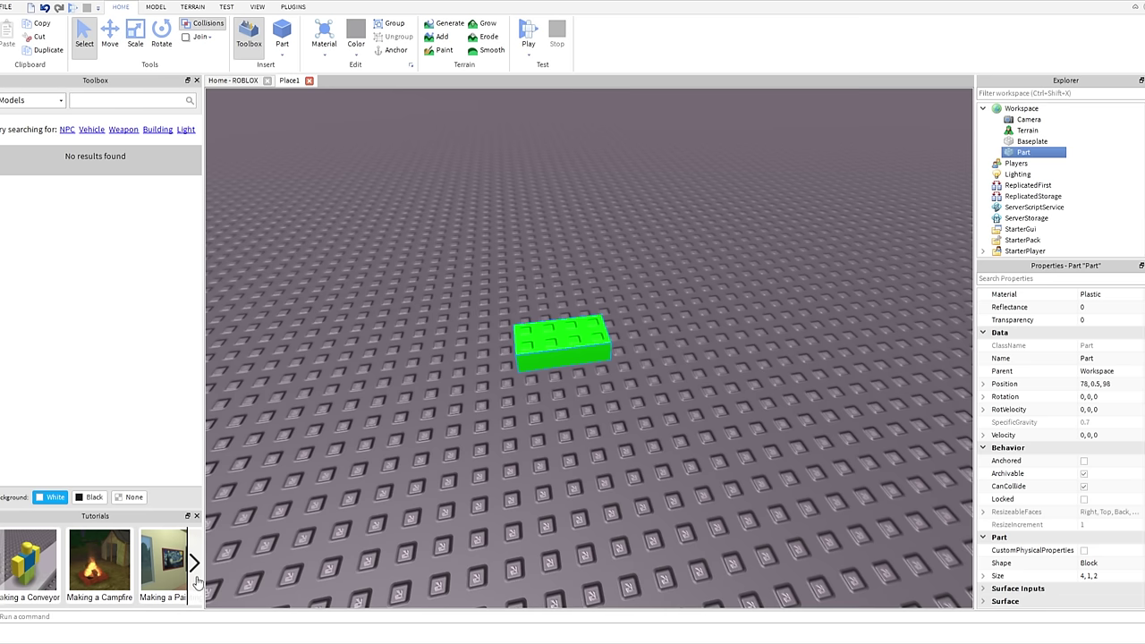
{"action": "left_click", "coordinate": [195, 576]}
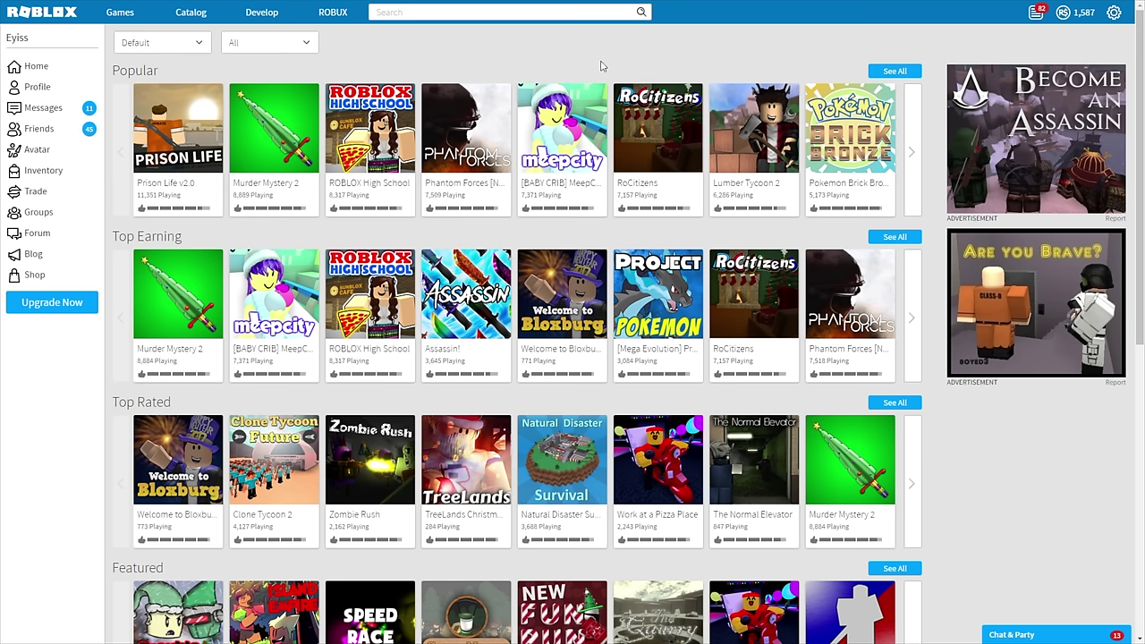
{"action": "left_click", "coordinate": [271, 13]}
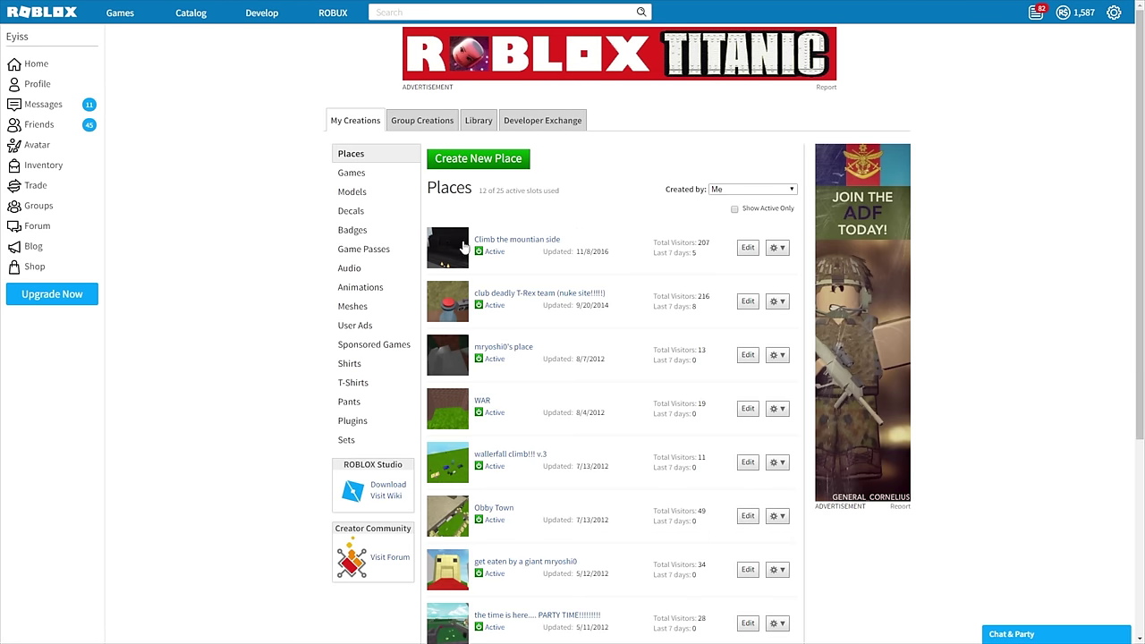
From the Climb the mountian side place's options, start creating a game pass
{"action": "left_click", "coordinate": [777, 251]}
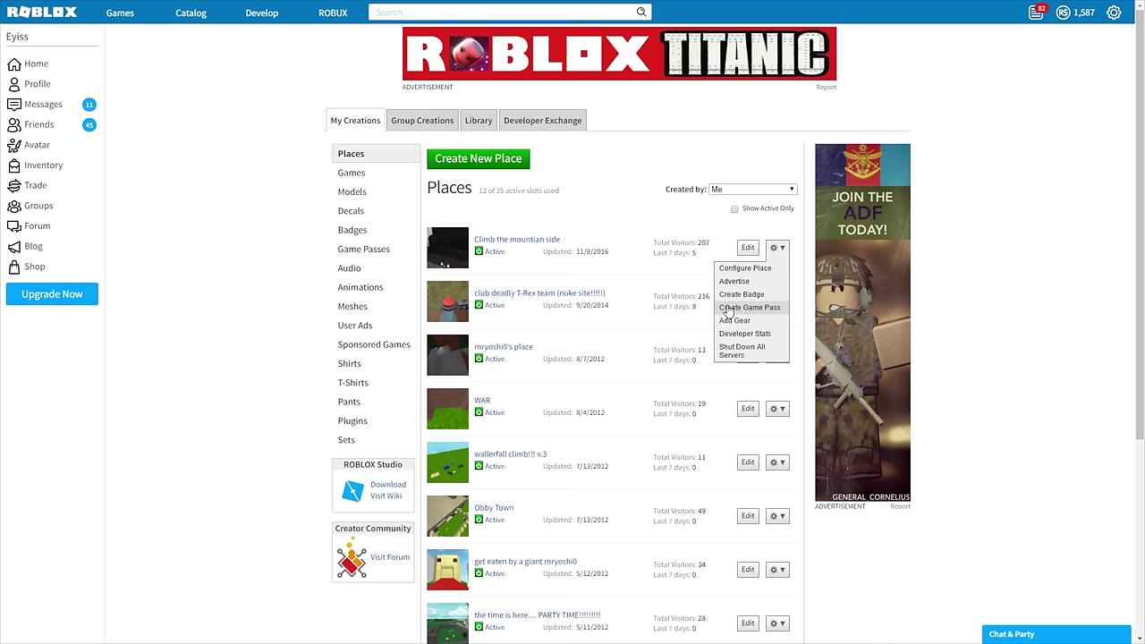
{"action": "left_click", "coordinate": [764, 309]}
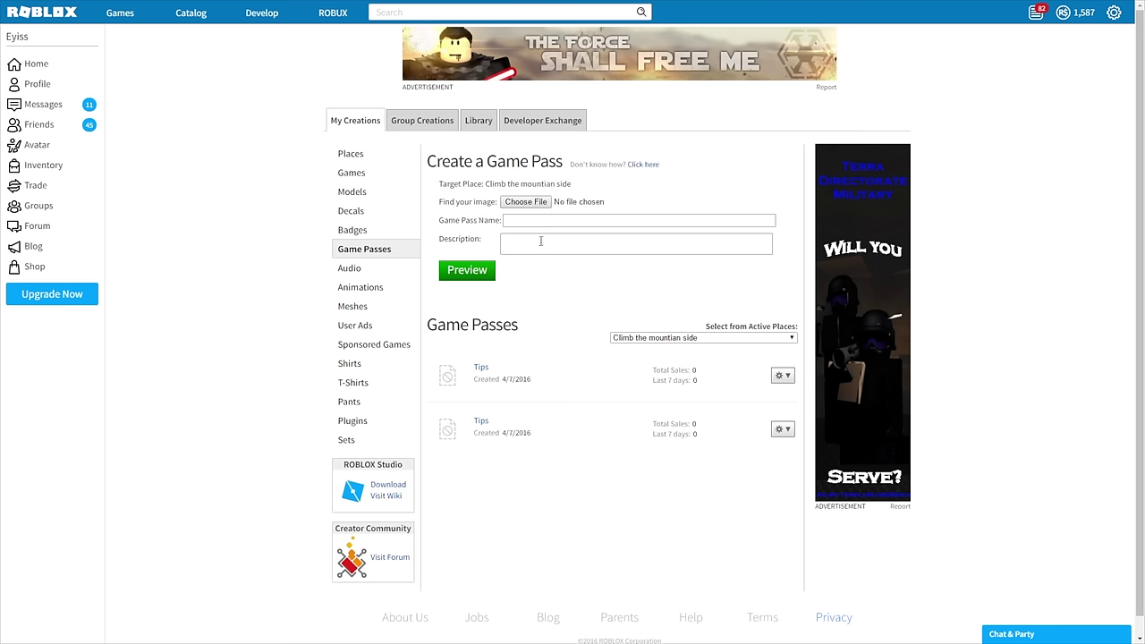
{"action": "scroll", "coordinate": [568, 307], "scroll_direction": "down", "scroll_amount": 1}
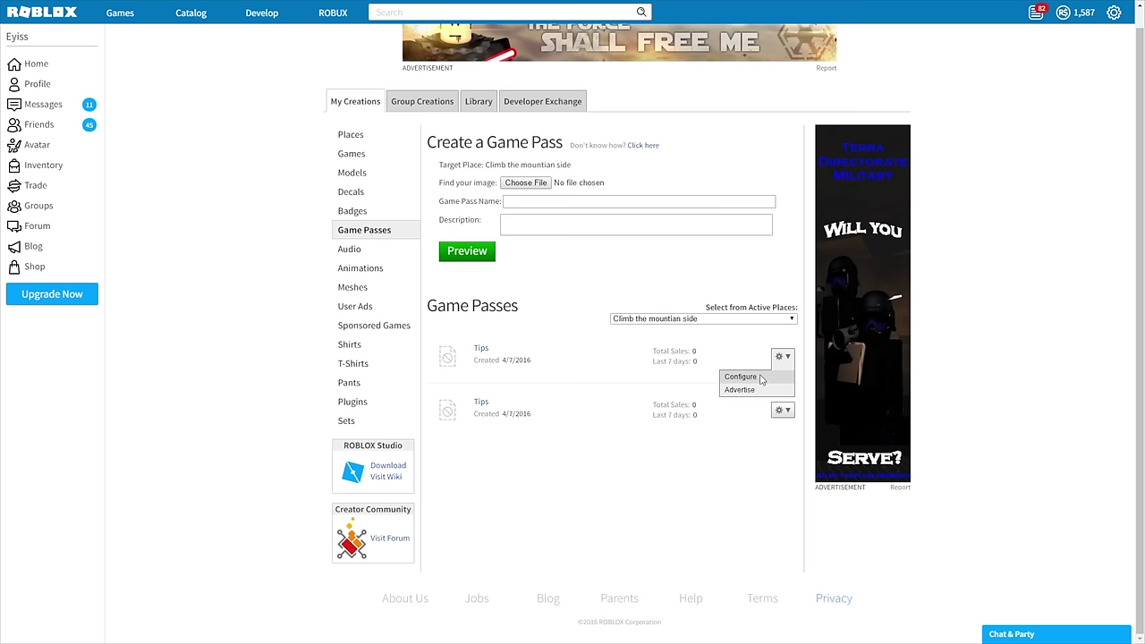
Put the Tips game pass up for sale and note the 30% marketplace fee
{"action": "scroll", "coordinate": [695, 429], "scroll_direction": "down", "scroll_amount": 2}
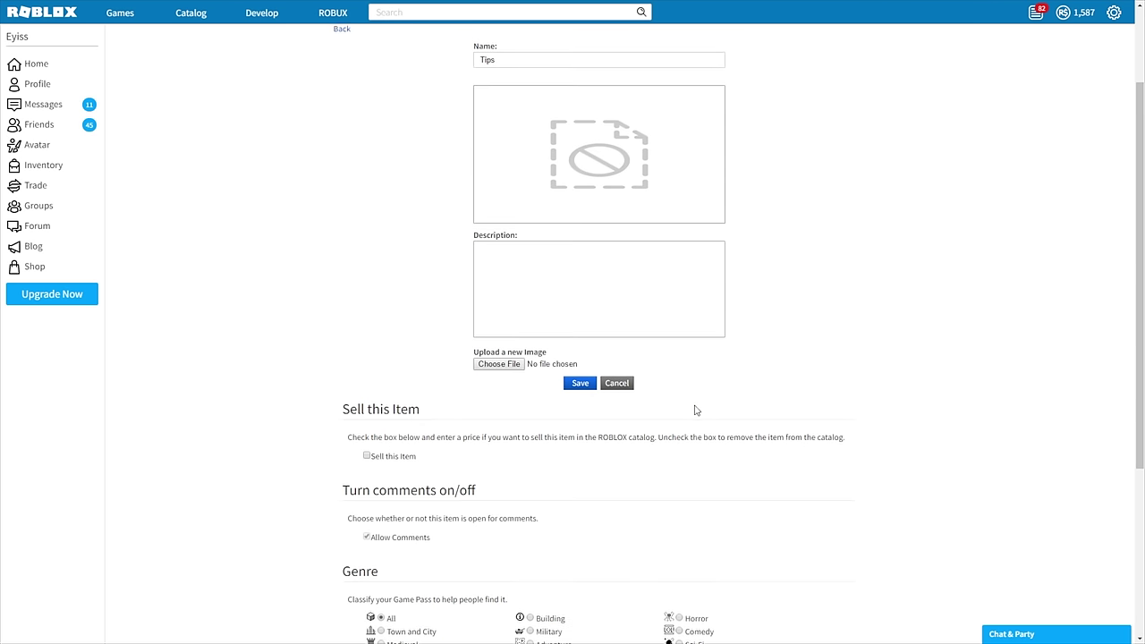
{"action": "scroll", "coordinate": [695, 407], "scroll_direction": "down", "scroll_amount": 2}
{"action": "scroll", "coordinate": [694, 400], "scroll_direction": "down", "scroll_amount": 1}
{"action": "left_click_drag", "start_coordinate": [423, 230], "coordinate": [327, 228]}
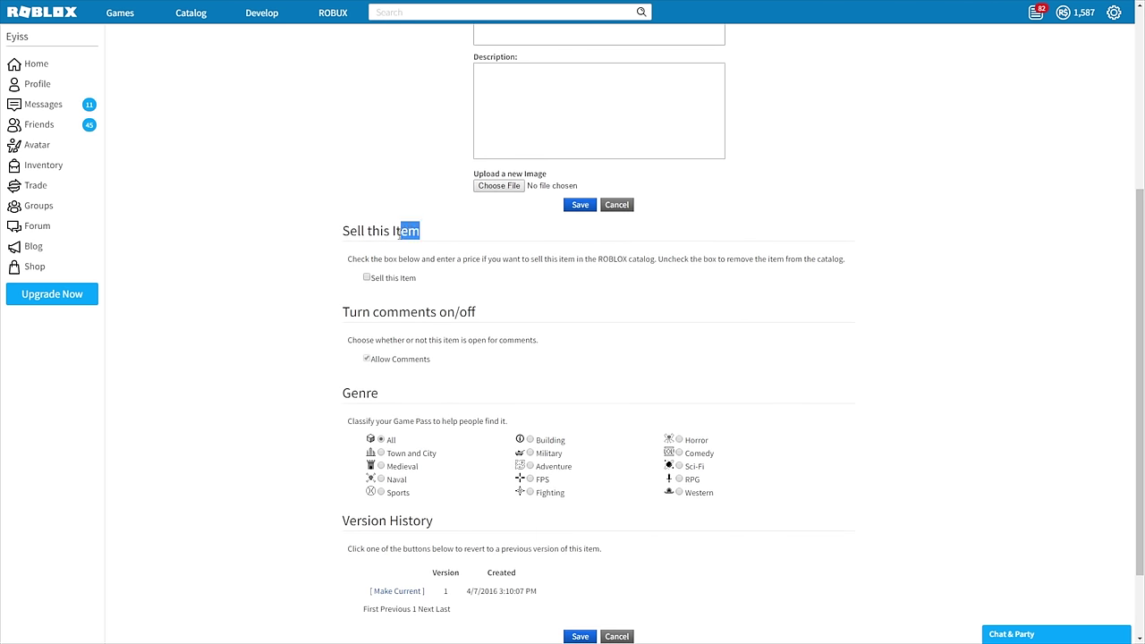
{"action": "left_click", "coordinate": [328, 228]}
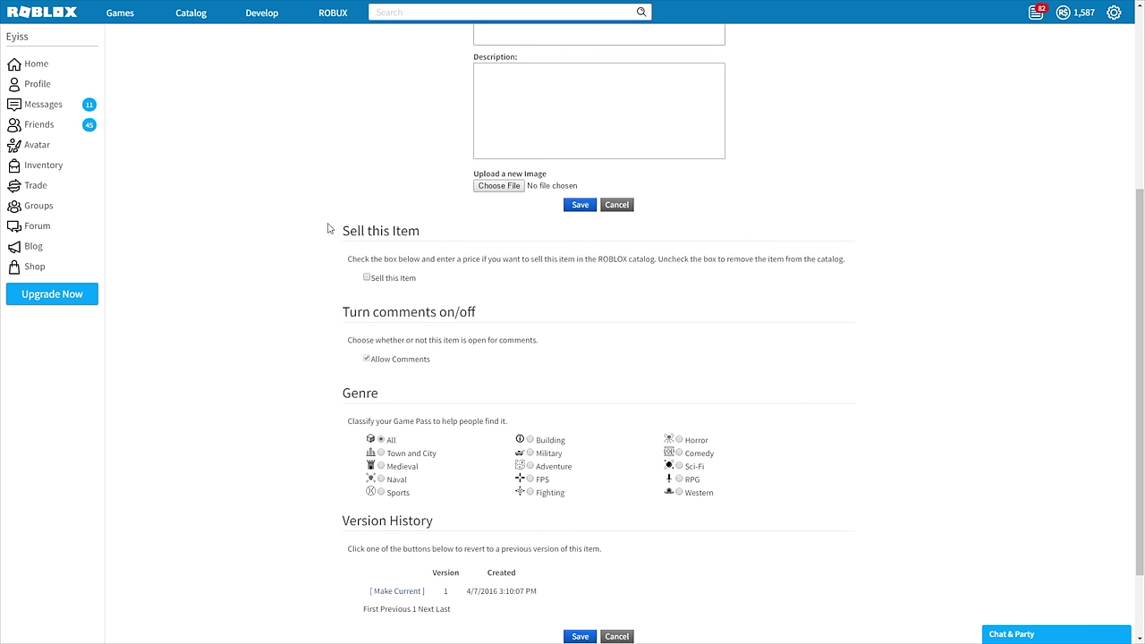
{"action": "left_click", "coordinate": [367, 278]}
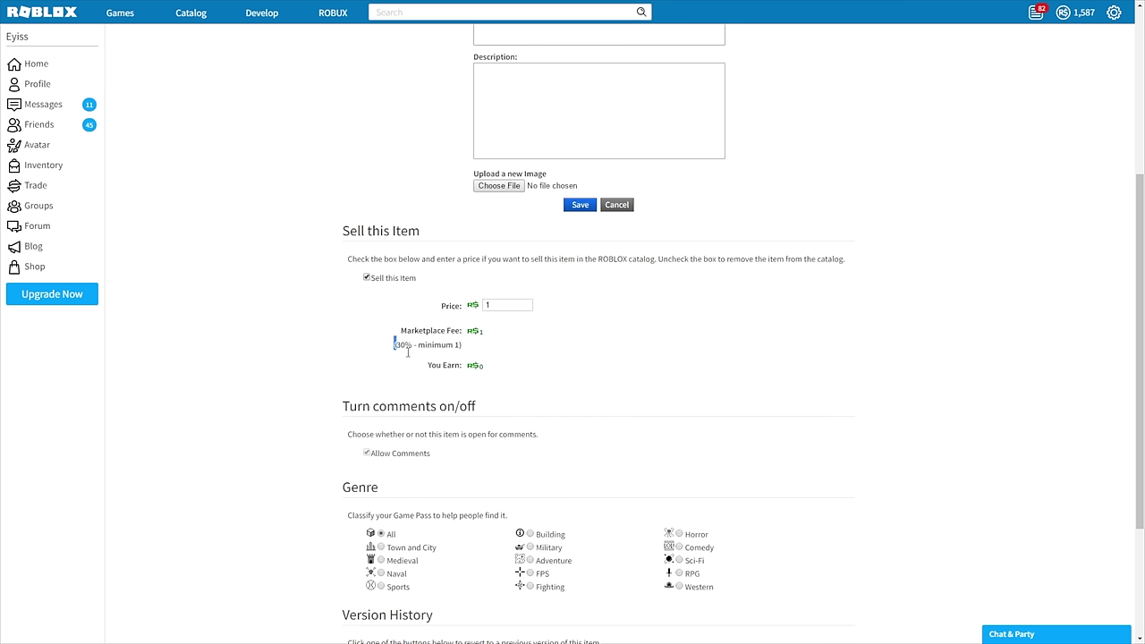
{"action": "left_click_drag", "start_coordinate": [395, 344], "coordinate": [505, 351]}
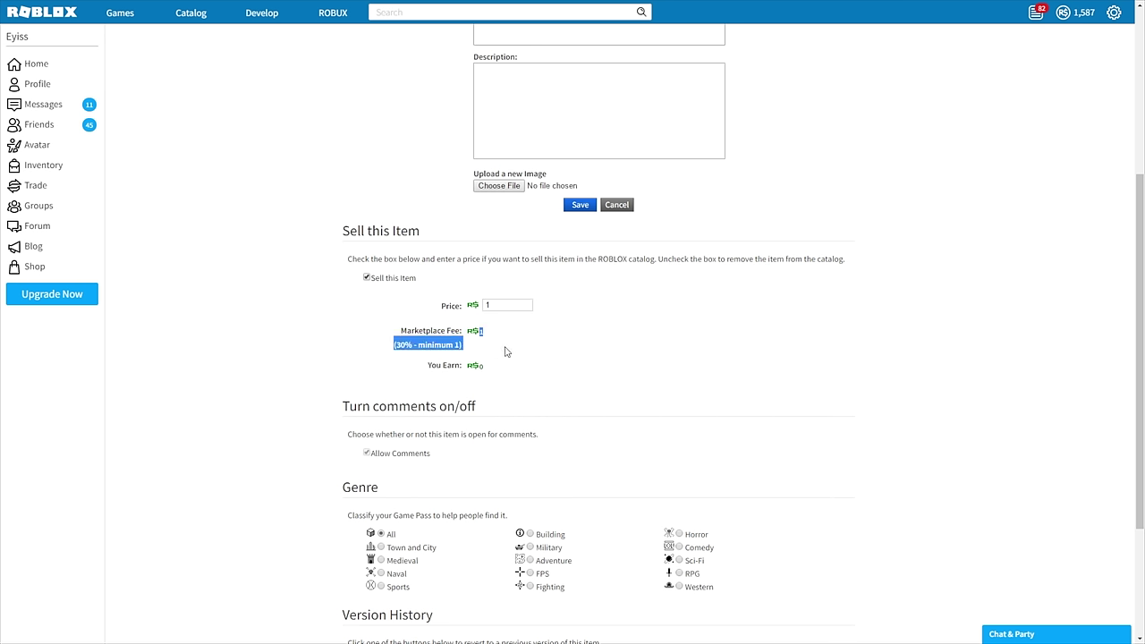
Try Tips pass prices of 10, 50 and 300, then settle on 5 Robux
{"action": "left_click", "coordinate": [484, 304]}
{"action": "type", "text": "10"}
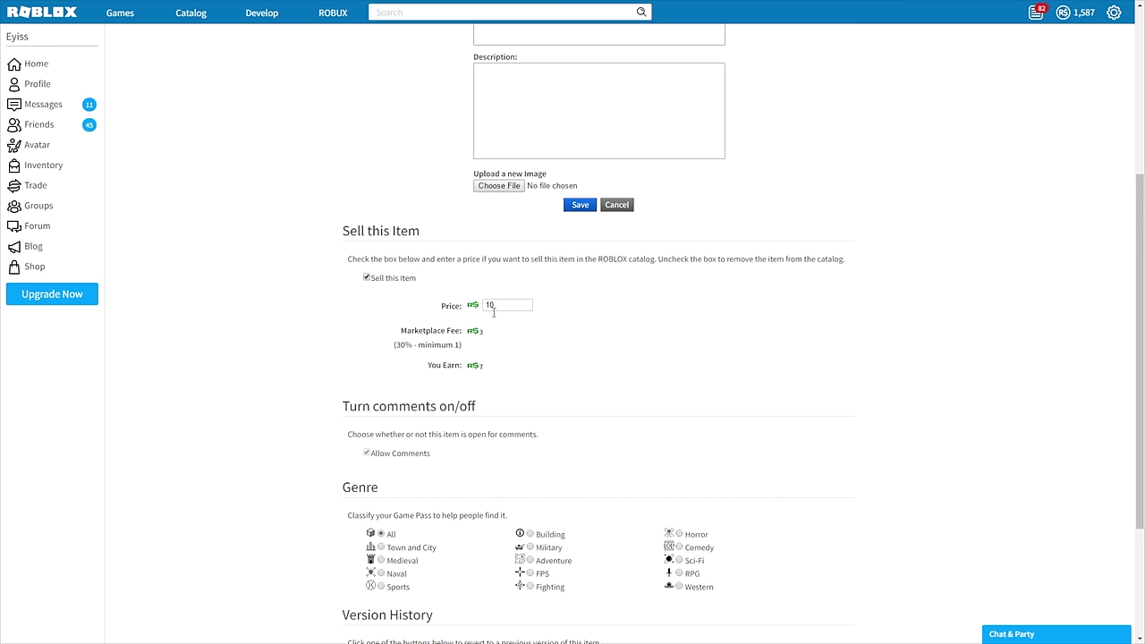
{"action": "double_click", "coordinate": [494, 304]}
{"action": "type", "text": "50"}
{"action": "left_click_drag", "start_coordinate": [499, 369], "coordinate": [470, 369]}
{"action": "left_click", "coordinate": [539, 359]}
{"action": "double_click", "coordinate": [489, 305]}
{"action": "type", "text": "30"}
{"action": "type", "text": "0"}
{"action": "double_click", "coordinate": [518, 309]}
{"action": "key", "text": "BackSpace"}
{"action": "type", "text": "5"}
Review the 5-Robux pass's fee and earnings, then leave the game pass page
{"action": "scroll", "coordinate": [601, 420], "scroll_direction": "down", "scroll_amount": 2}
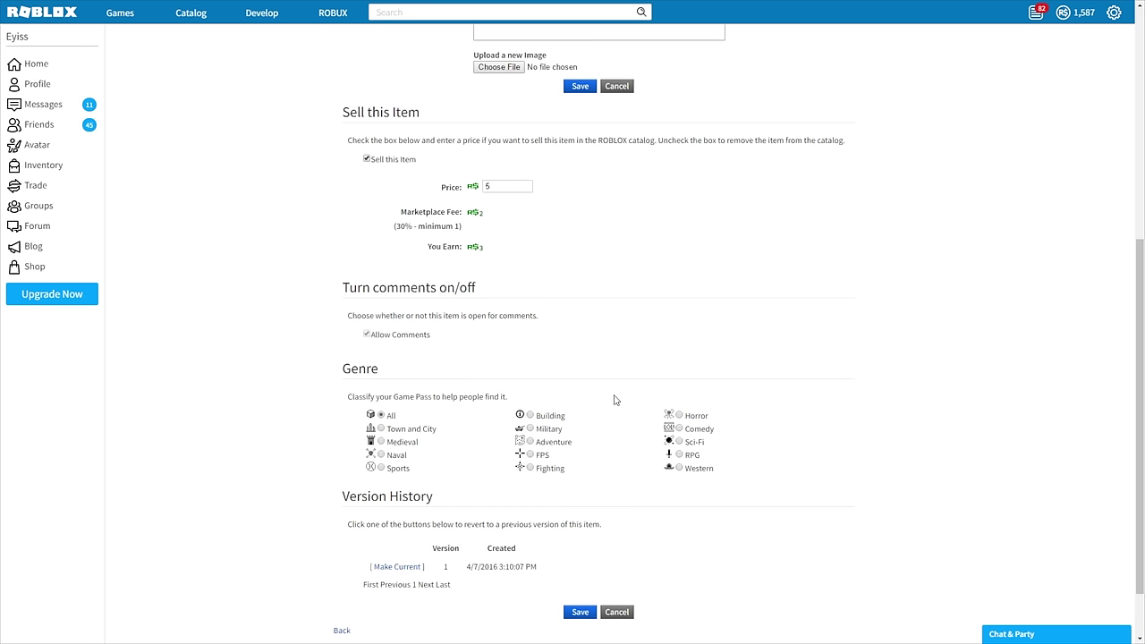
{"action": "scroll", "coordinate": [626, 394], "scroll_direction": "up", "scroll_amount": 4}
{"action": "scroll", "coordinate": [769, 323], "scroll_direction": "up", "scroll_amount": 3}
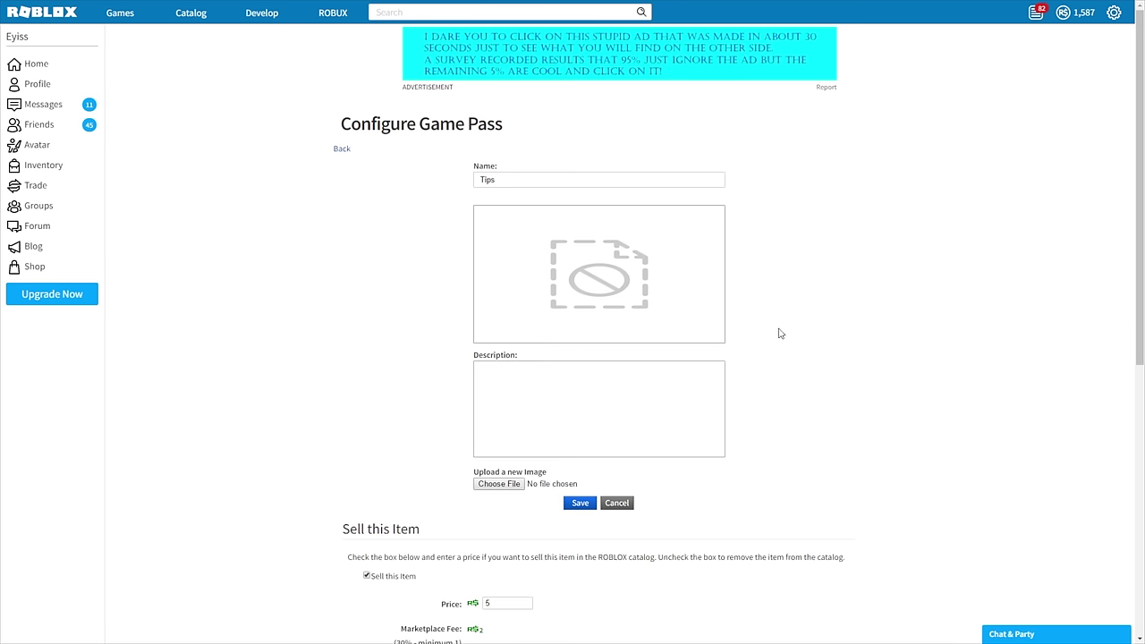
{"action": "scroll", "coordinate": [783, 335], "scroll_direction": "down", "scroll_amount": 2}
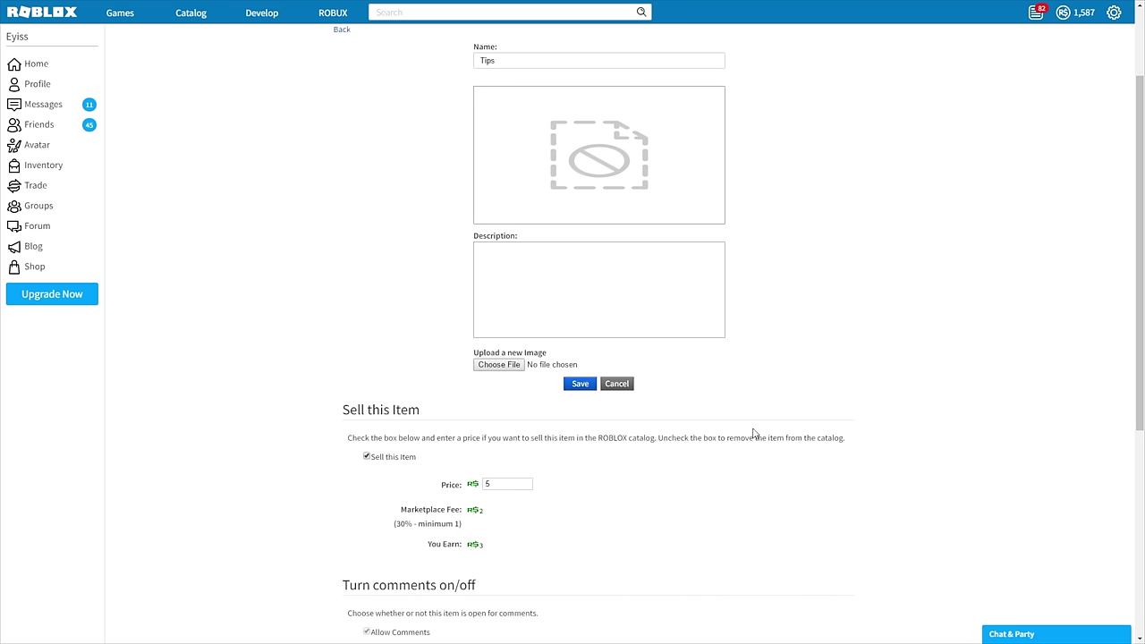
{"action": "scroll", "coordinate": [780, 497], "scroll_direction": "down", "scroll_amount": 5}
{"action": "scroll", "coordinate": [753, 492], "scroll_direction": "up", "scroll_amount": 7}
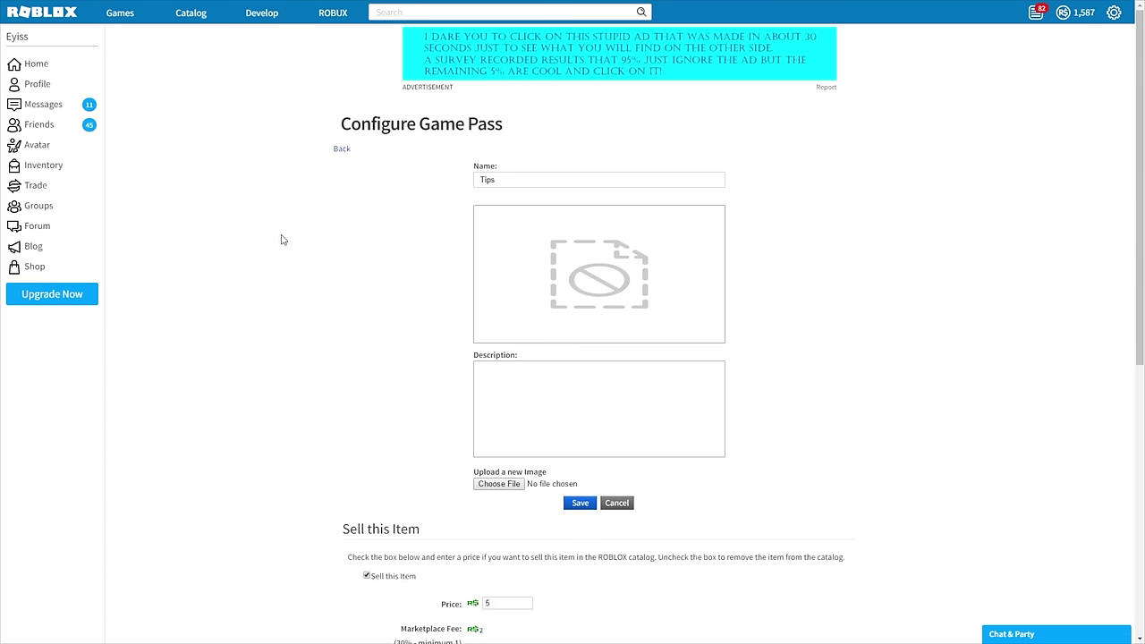
{"action": "left_click", "coordinate": [119, 12]}
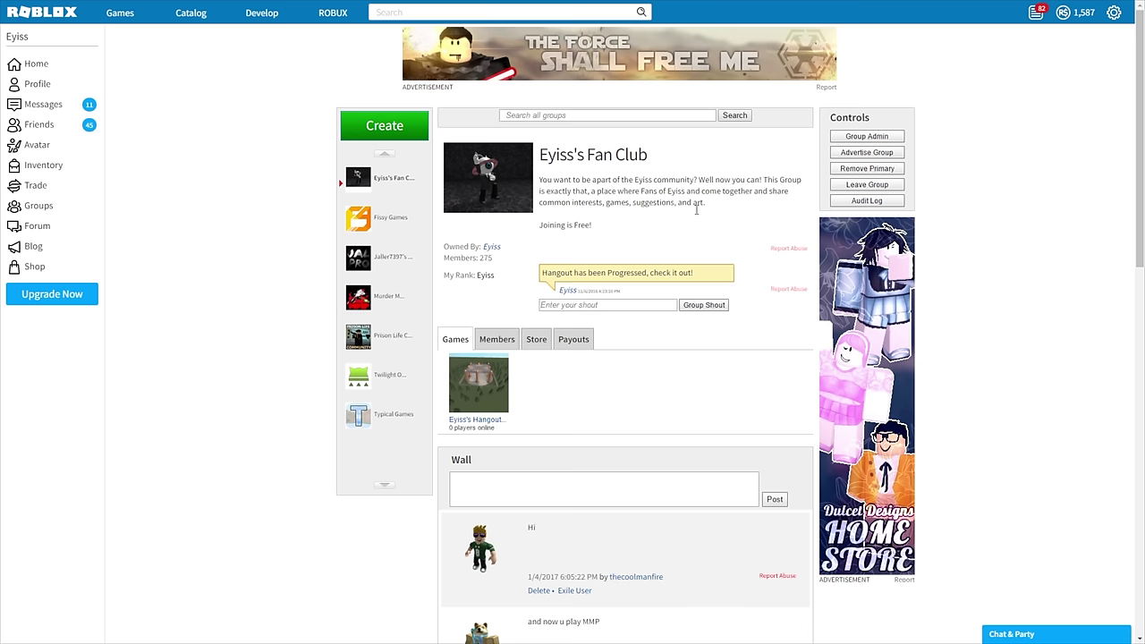
Open the Eyiss's Fan Club group page and scroll through its wall posts
{"action": "left_click", "coordinate": [26, 210]}
{"action": "double_click", "coordinate": [656, 164]}
{"action": "left_click", "coordinate": [718, 165]}
{"action": "scroll", "coordinate": [726, 313], "scroll_direction": "down", "scroll_amount": 2}
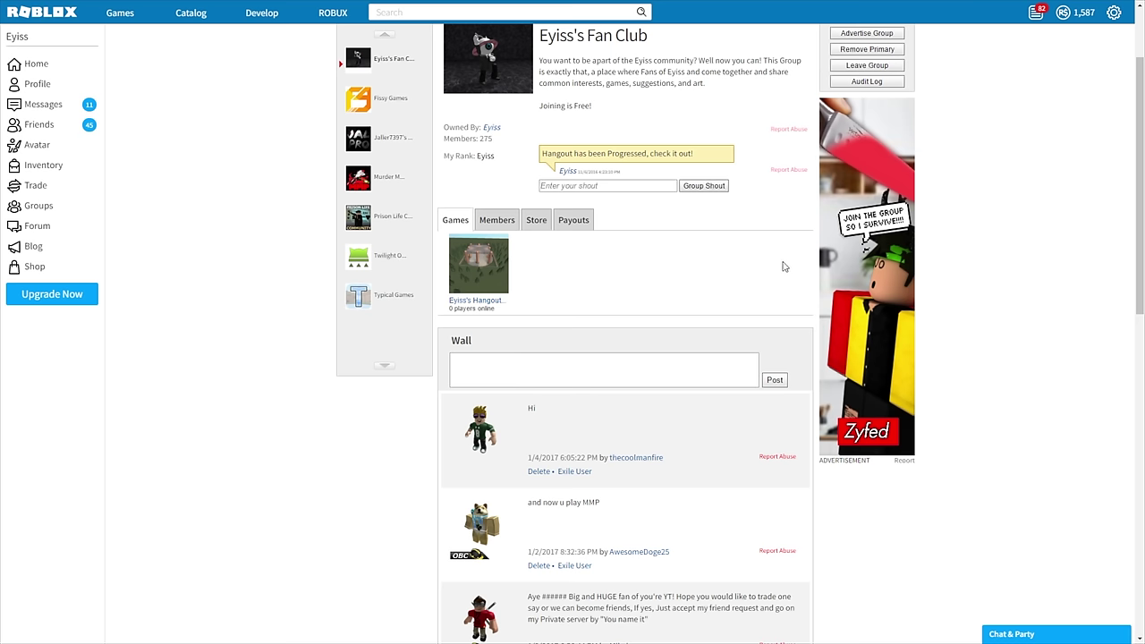
{"action": "scroll", "coordinate": [782, 263], "scroll_direction": "up", "scroll_amount": 2}
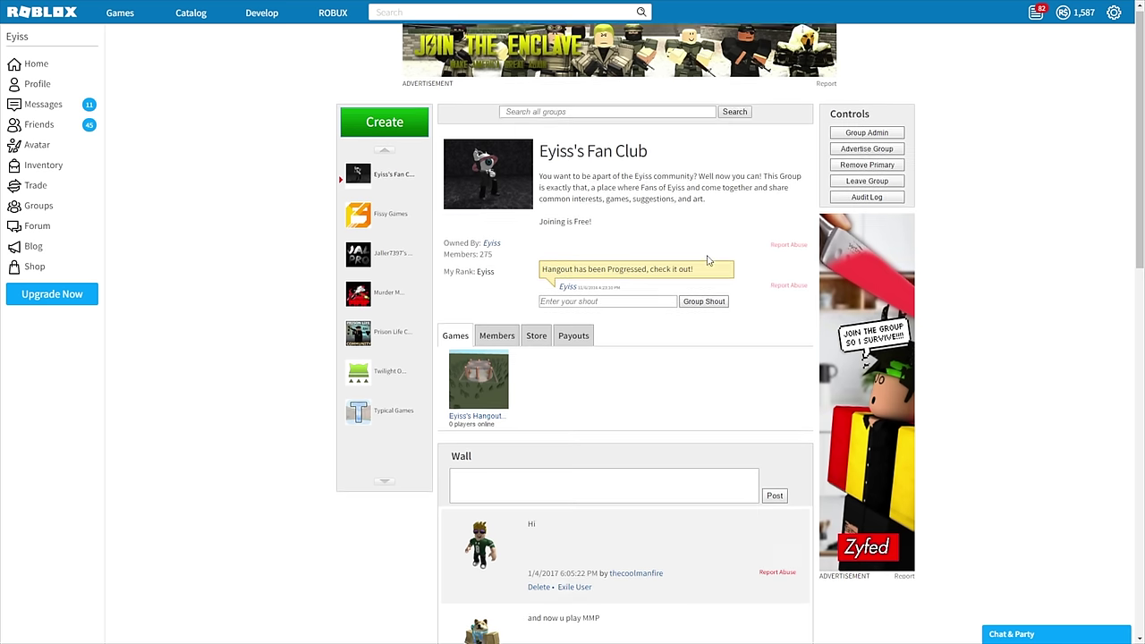
{"action": "scroll", "coordinate": [715, 269], "scroll_direction": "down", "scroll_amount": 2}
{"action": "scroll", "coordinate": [769, 295], "scroll_direction": "down", "scroll_amount": 1}
{"action": "scroll", "coordinate": [850, 340], "scroll_direction": "down", "scroll_amount": 1}
{"action": "scroll", "coordinate": [921, 391], "scroll_direction": "down", "scroll_amount": 1}
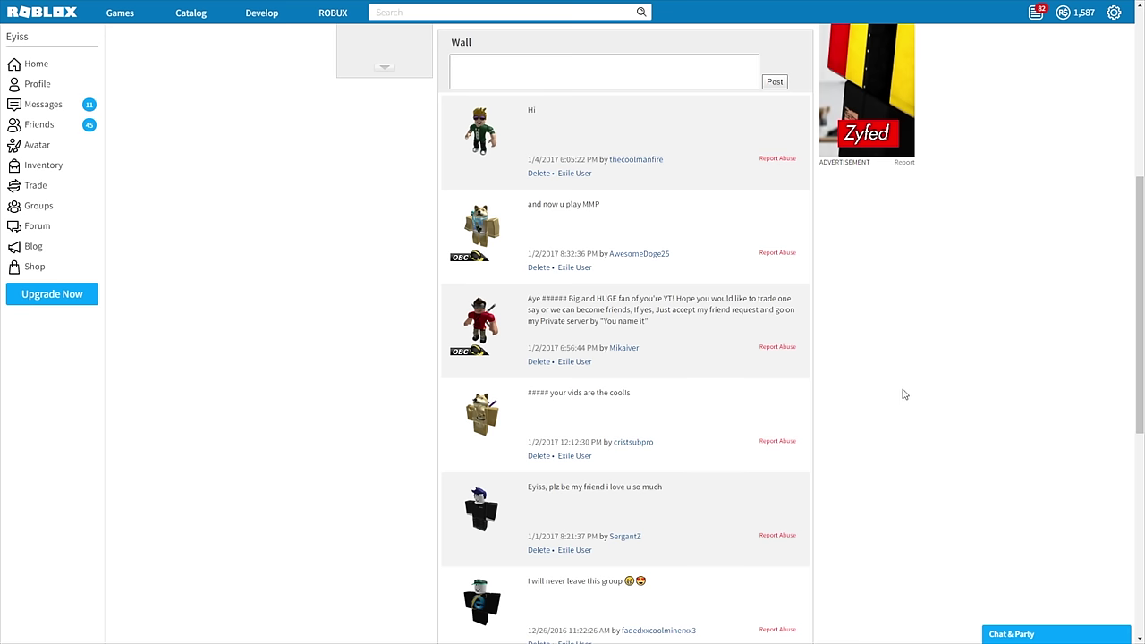
{"action": "scroll", "coordinate": [774, 409], "scroll_direction": "down", "scroll_amount": 3}
{"action": "scroll", "coordinate": [864, 457], "scroll_direction": "down", "scroll_amount": 5}
{"action": "scroll", "coordinate": [864, 457], "scroll_direction": "up", "scroll_amount": 10}
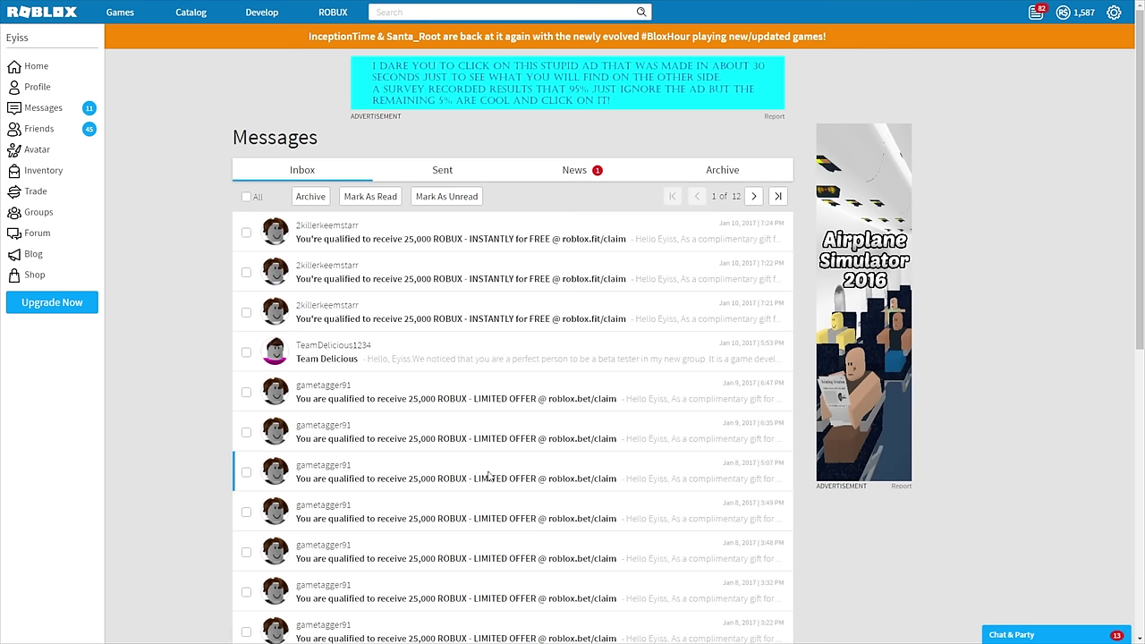
In News messages, expand the ROBLOX Guest Mode Survey message and follow its survey link
{"action": "scroll", "coordinate": [496, 465], "scroll_direction": "down", "scroll_amount": 3}
{"action": "scroll", "coordinate": [499, 438], "scroll_direction": "up", "scroll_amount": 3}
{"action": "left_click", "coordinate": [537, 177]}
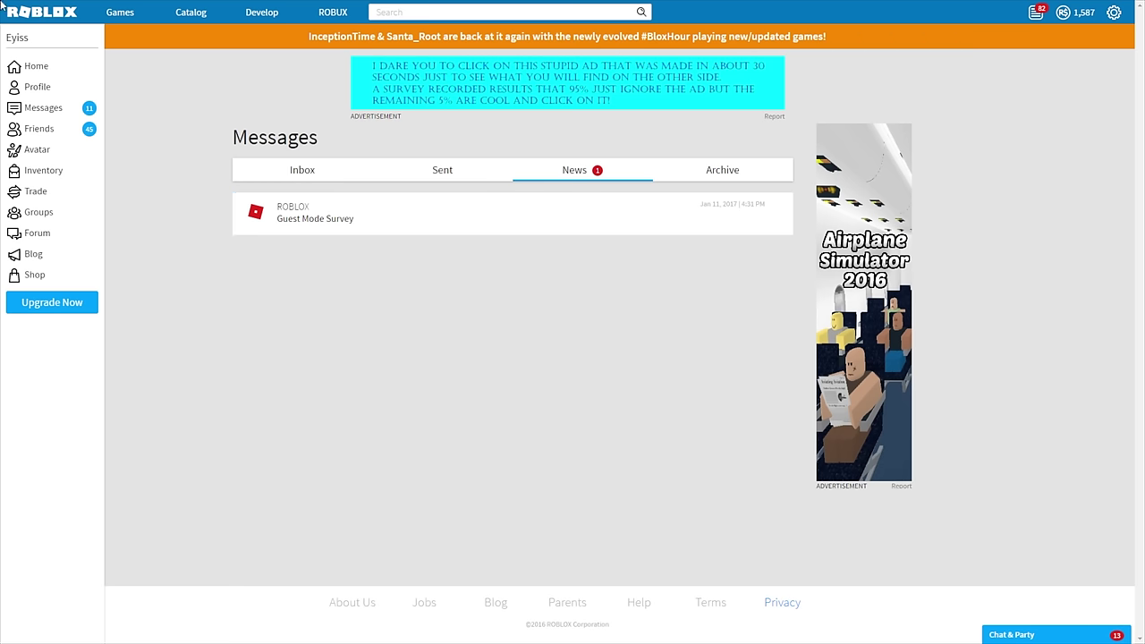
{"action": "left_click", "coordinate": [329, 211]}
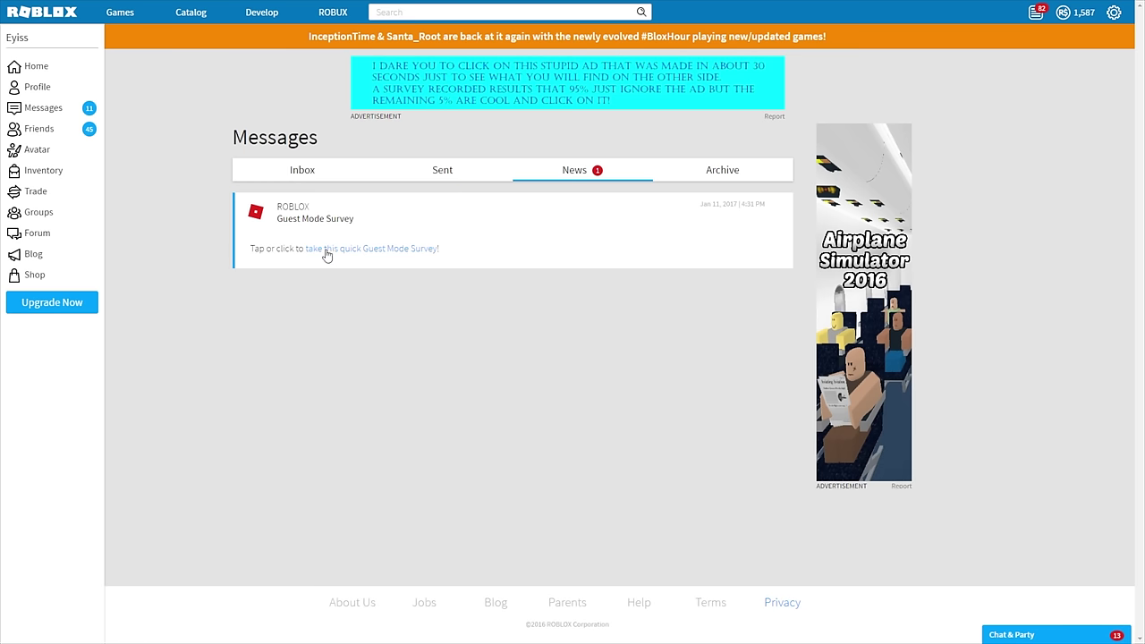
{"action": "left_click", "coordinate": [338, 250]}
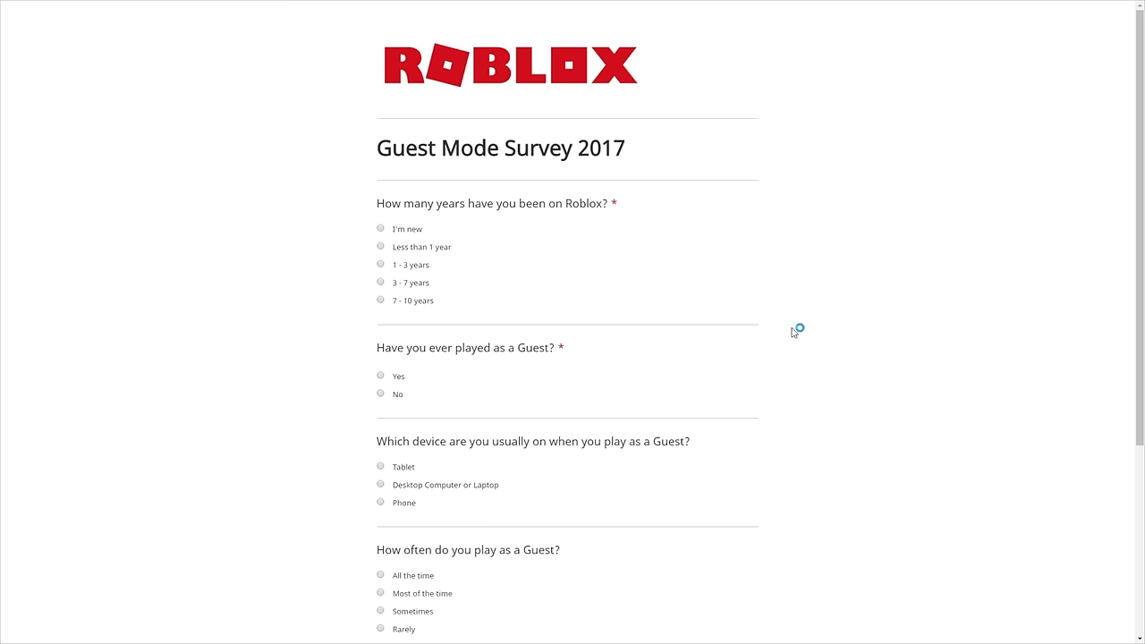
Answer 3 - 7 years for time on Roblox in the Guest Mode Survey 2017
{"action": "left_click_drag", "start_coordinate": [374, 148], "coordinate": [742, 153]}
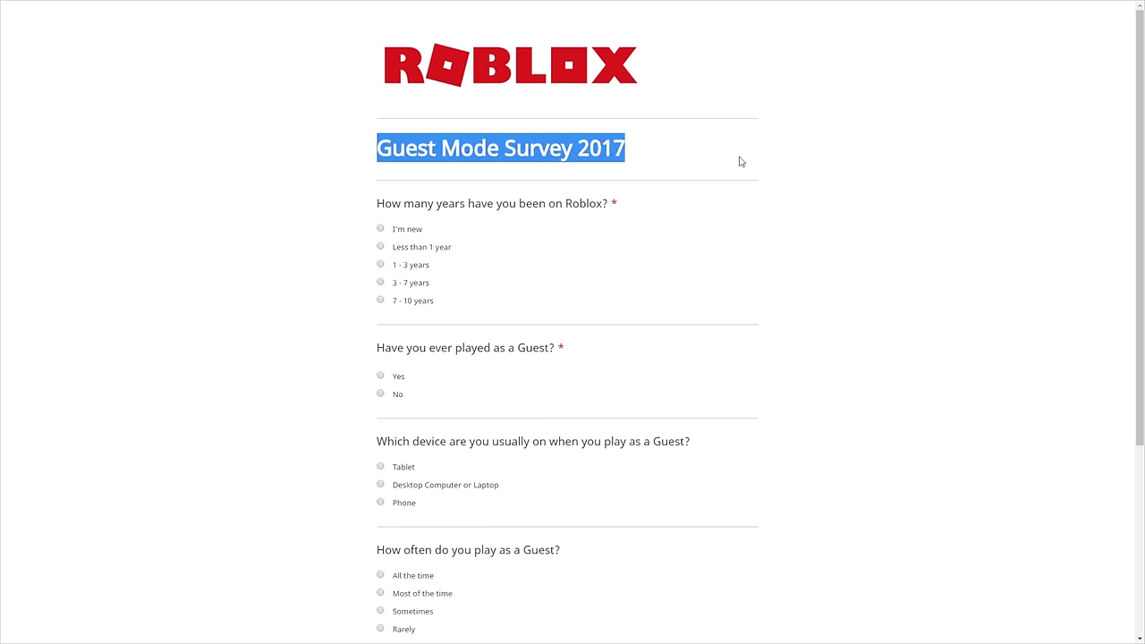
{"action": "left_click", "coordinate": [395, 216]}
{"action": "left_click", "coordinate": [380, 282]}
{"action": "scroll", "coordinate": [766, 339], "scroll_direction": "down", "scroll_amount": 3}
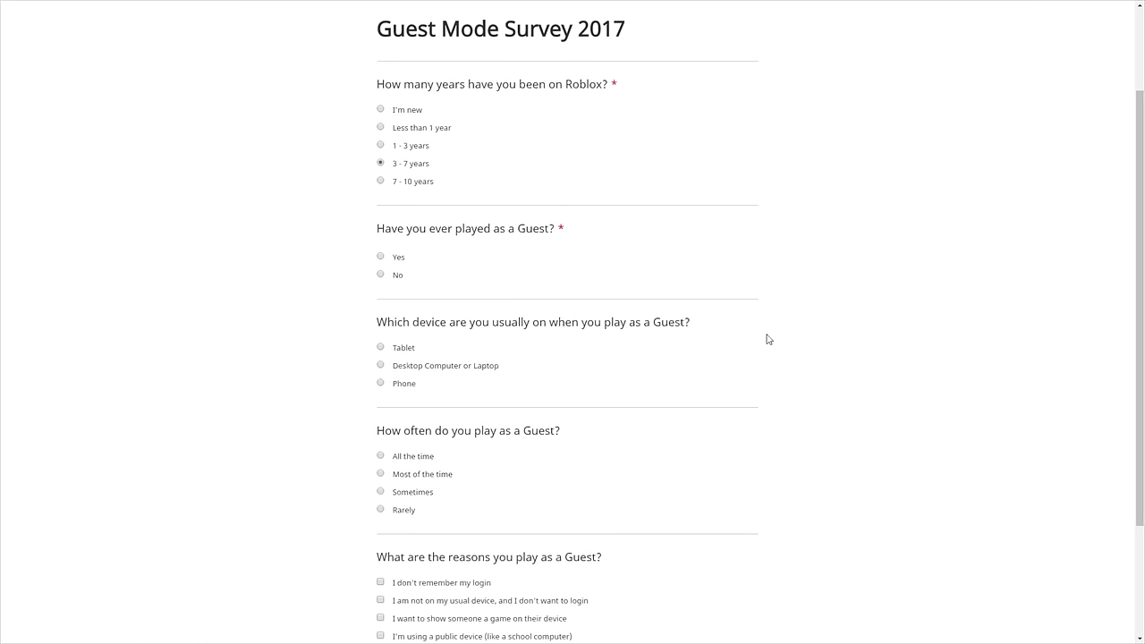
{"action": "scroll", "coordinate": [759, 353], "scroll_direction": "down", "scroll_amount": 5}
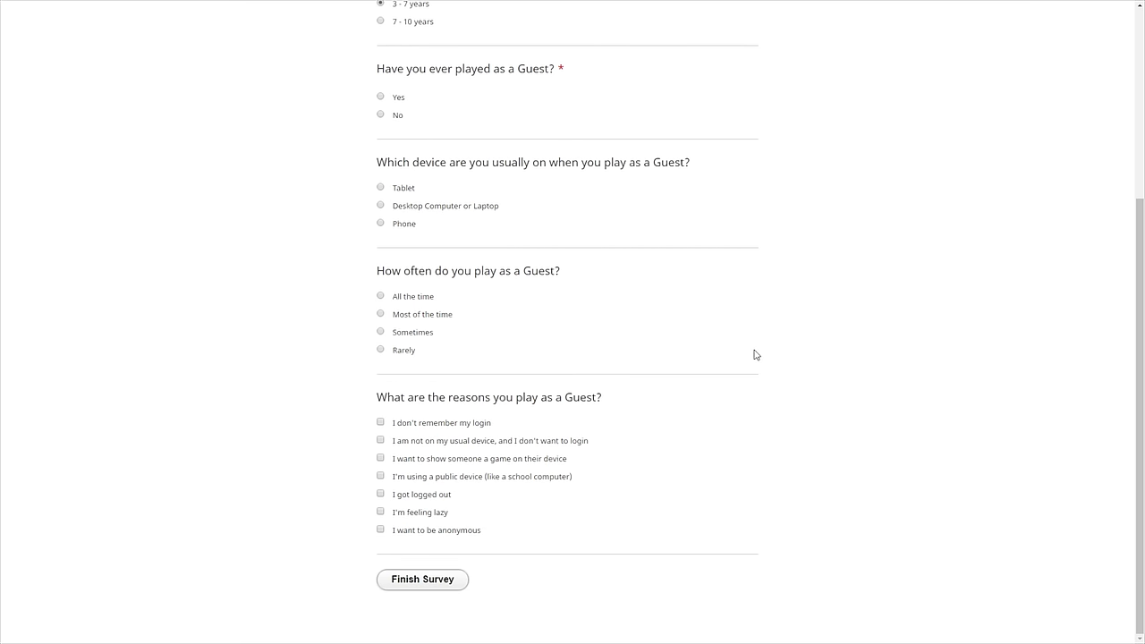
{"action": "scroll", "coordinate": [835, 379], "scroll_direction": "up", "scroll_amount": 5}
{"action": "scroll", "coordinate": [824, 389], "scroll_direction": "up", "scroll_amount": 3}
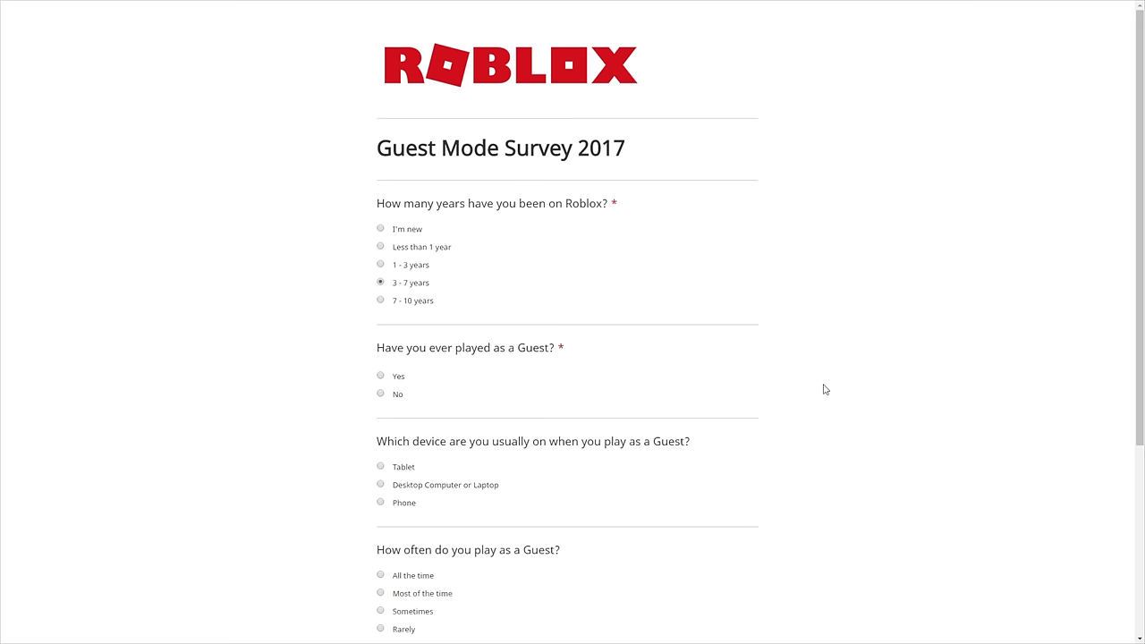
{"action": "scroll", "coordinate": [805, 371], "scroll_direction": "down", "scroll_amount": 1}
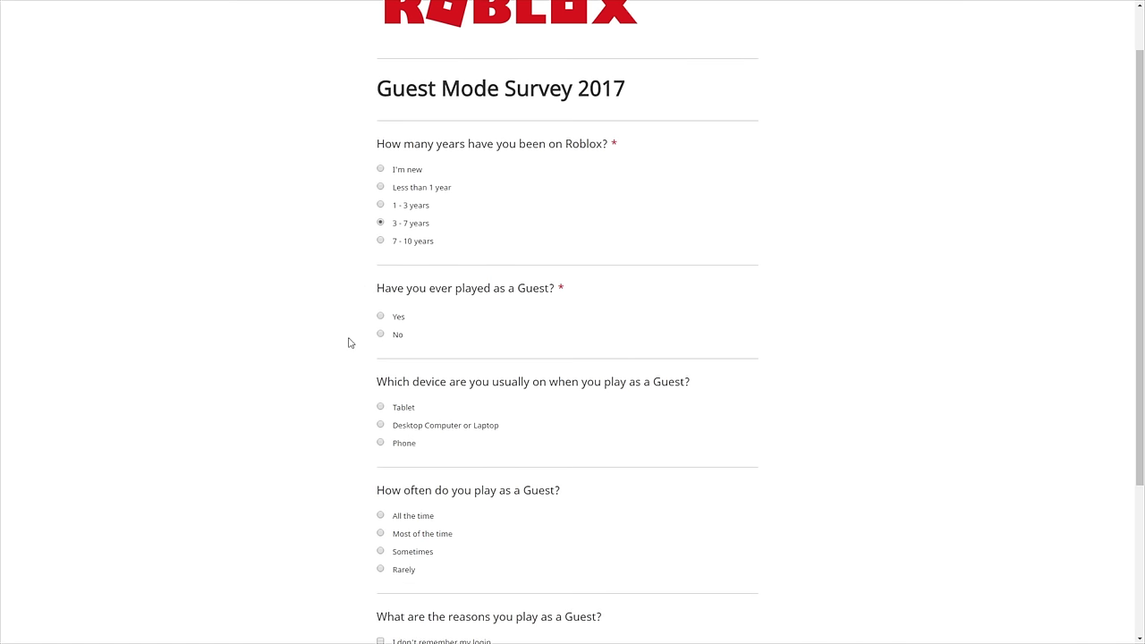
Answer Yes, Desktop Computer or Laptop, and Rarely to the guest-play questions
{"action": "left_click", "coordinate": [381, 316]}
{"action": "scroll", "coordinate": [555, 376], "scroll_direction": "down", "scroll_amount": 2}
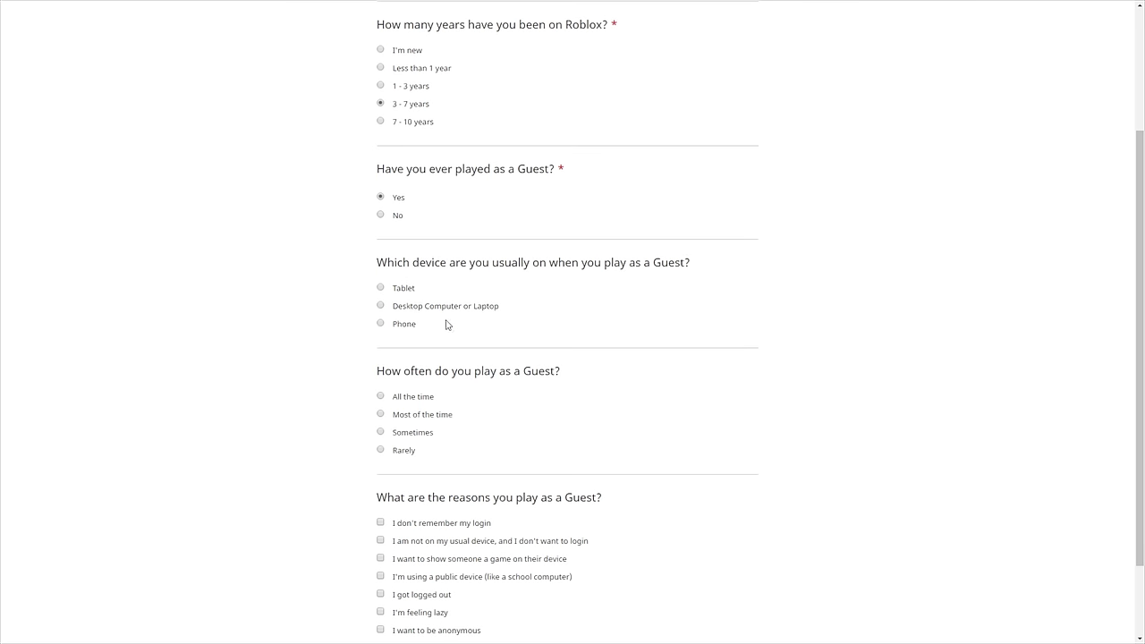
{"action": "left_click", "coordinate": [401, 306]}
{"action": "scroll", "coordinate": [492, 322], "scroll_direction": "down", "scroll_amount": 2}
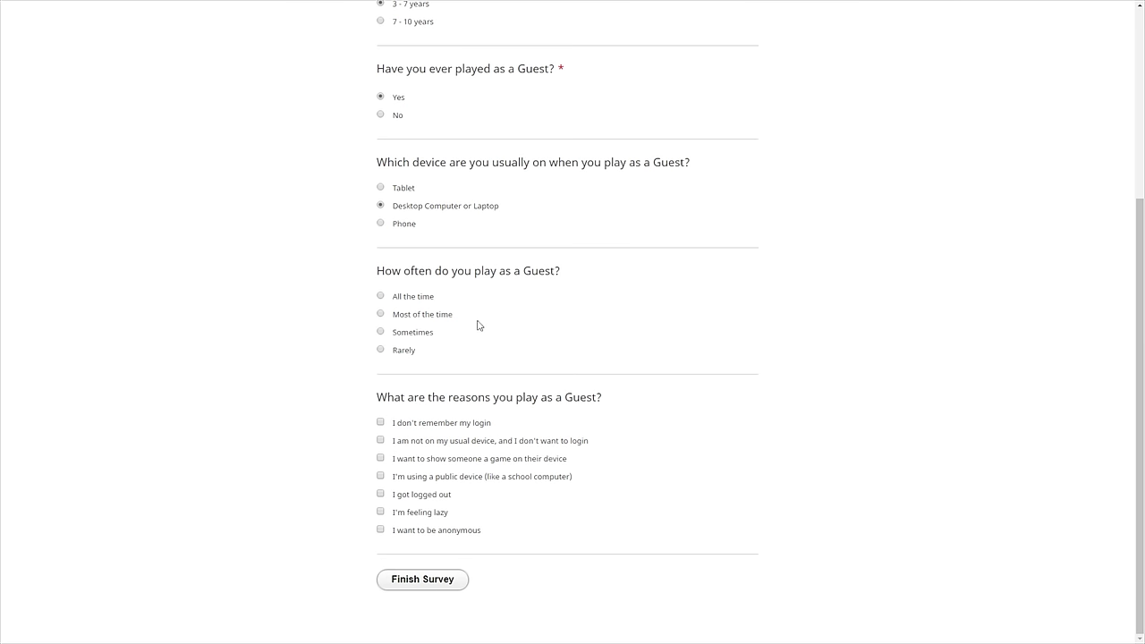
{"action": "left_click_drag", "start_coordinate": [396, 351], "coordinate": [401, 351]}
{"action": "left_click", "coordinate": [381, 349]}
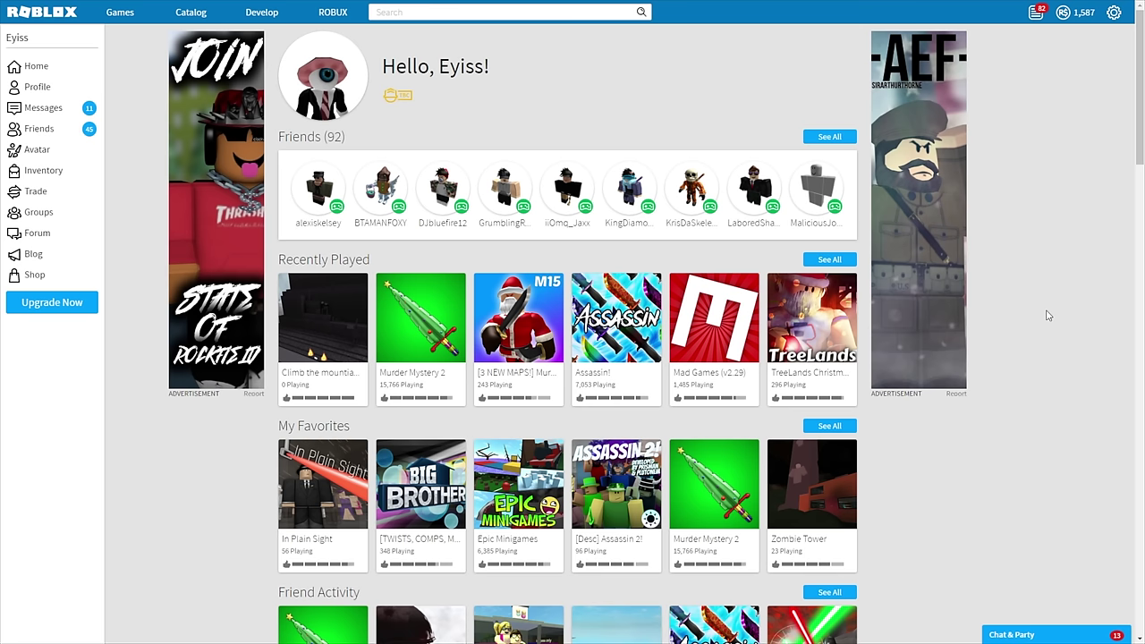
Scroll the home page down to My Feed, then open the Builders Club upgrade page
{"action": "scroll", "coordinate": [954, 408], "scroll_direction": "down", "scroll_amount": 1}
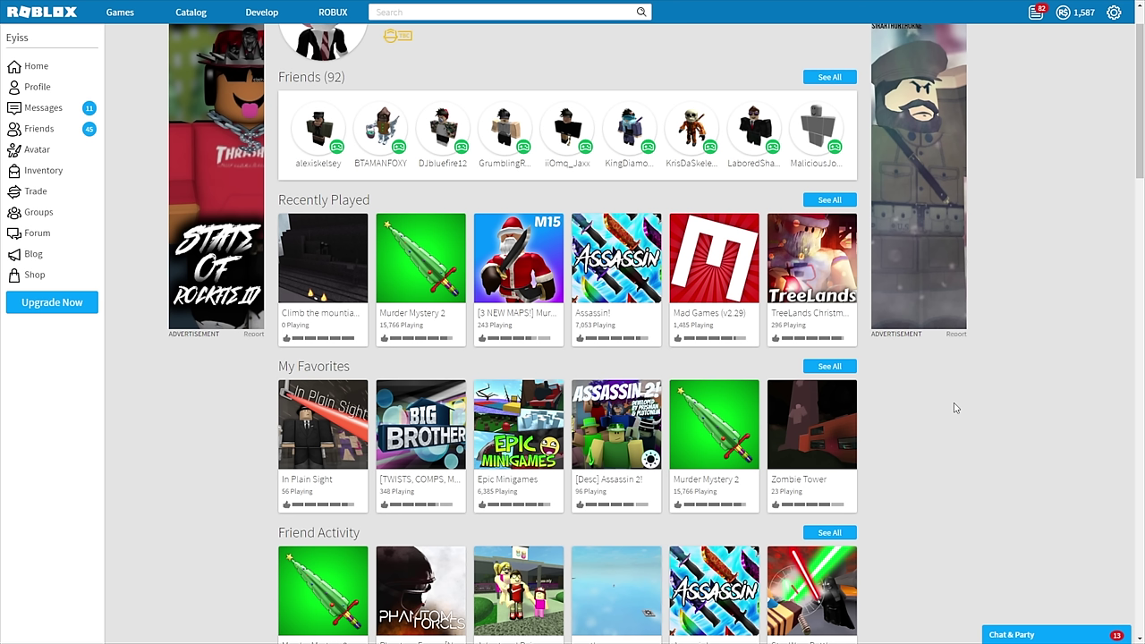
{"action": "scroll", "coordinate": [948, 424], "scroll_direction": "down", "scroll_amount": 1}
{"action": "scroll", "coordinate": [948, 427], "scroll_direction": "down", "scroll_amount": 3}
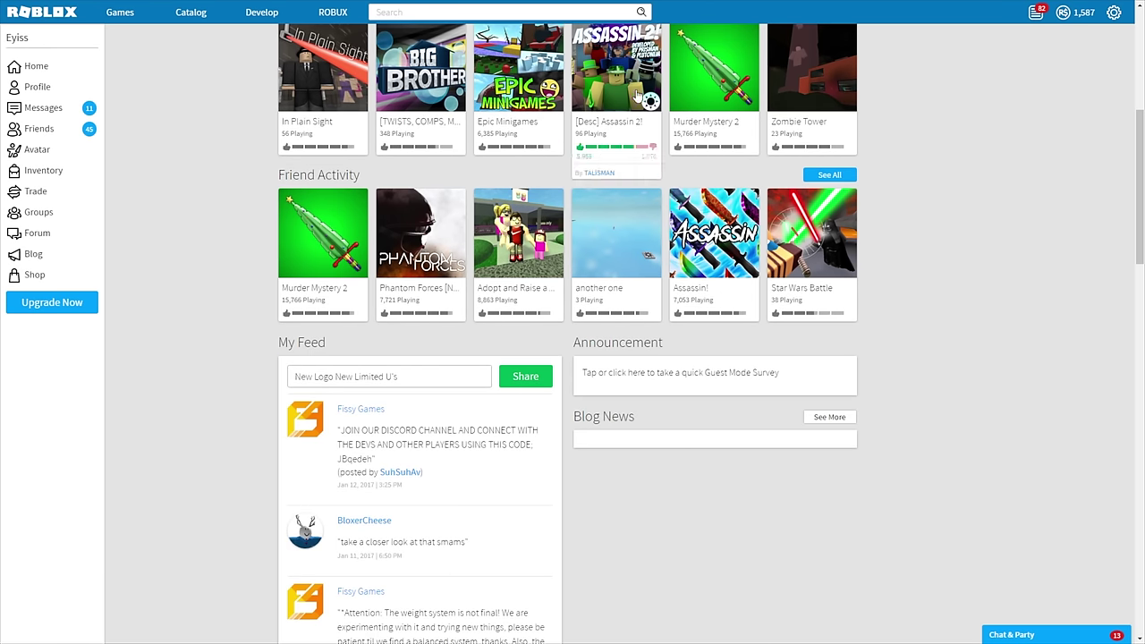
{"action": "scroll", "coordinate": [664, 404], "scroll_direction": "down", "scroll_amount": 1}
{"action": "scroll", "coordinate": [613, 317], "scroll_direction": "down", "scroll_amount": 1}
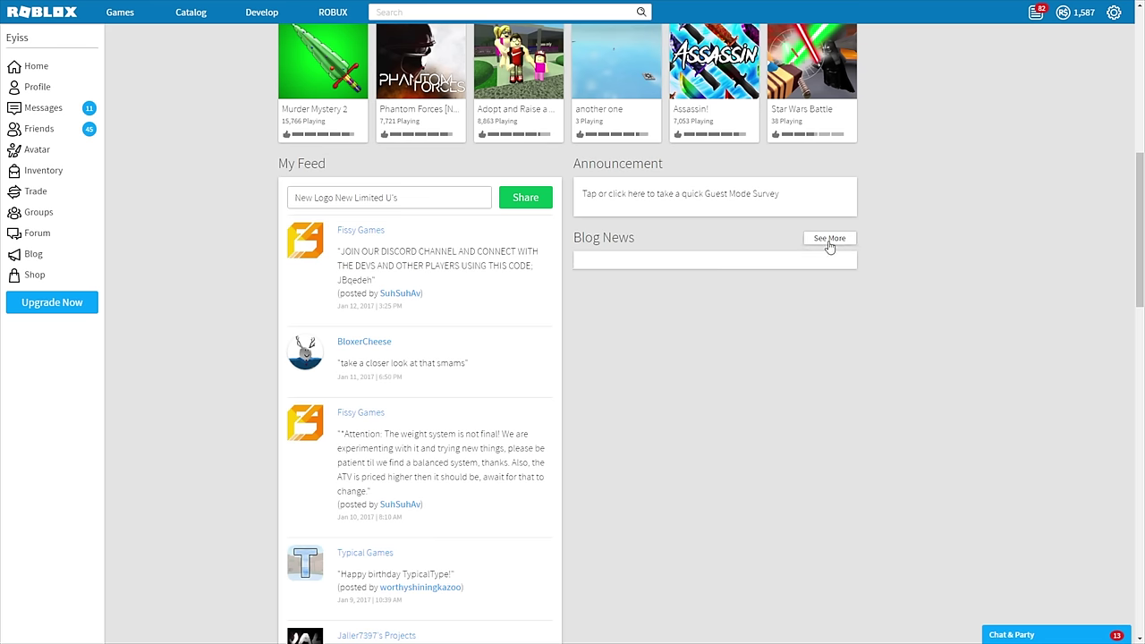
{"action": "left_click", "coordinate": [68, 307]}
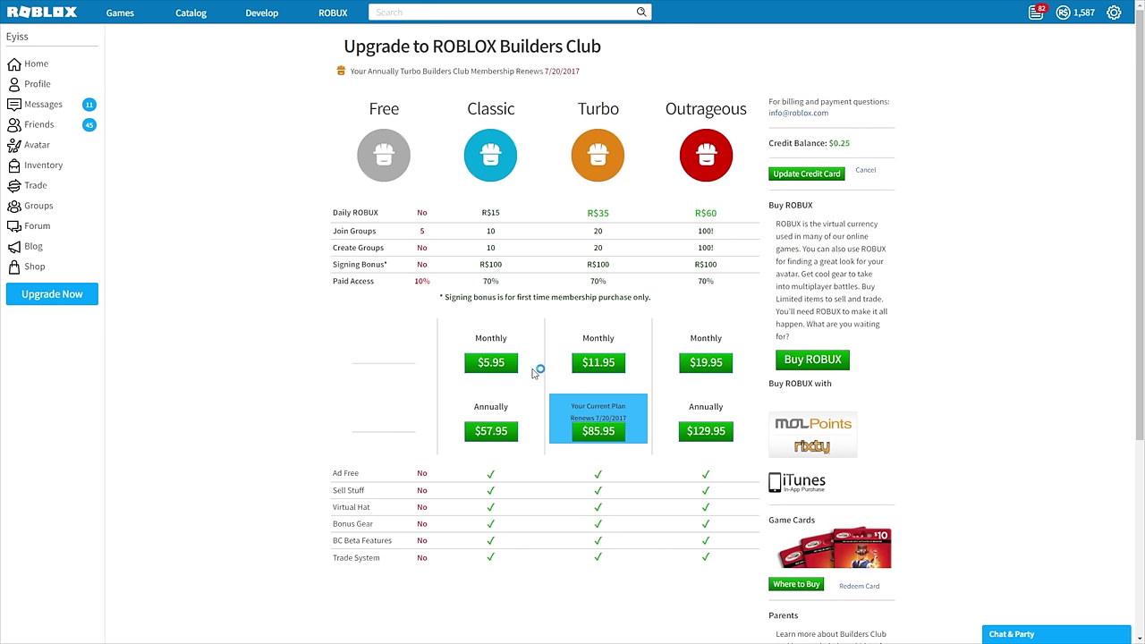